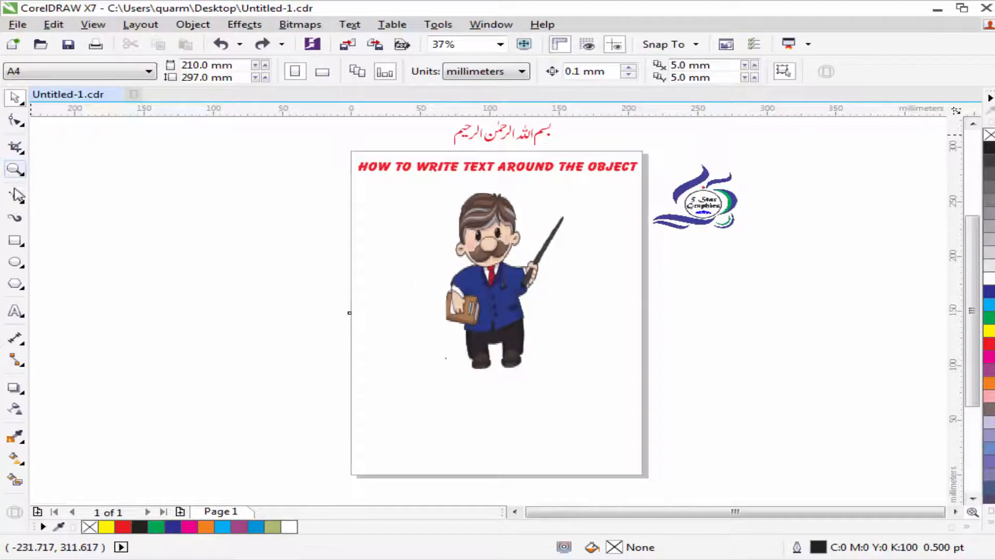
# - Draw a rectangle about 179 × 157 mm around the cartoon man, below the red title
pyautogui.click(15, 241)
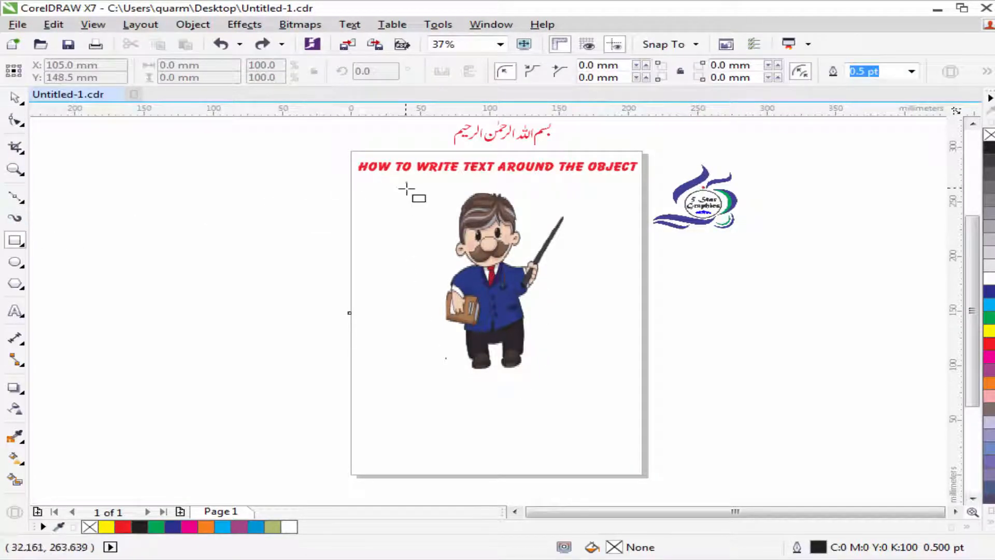
pyautogui.moveTo(377, 194); pyautogui.dragTo(624, 365)
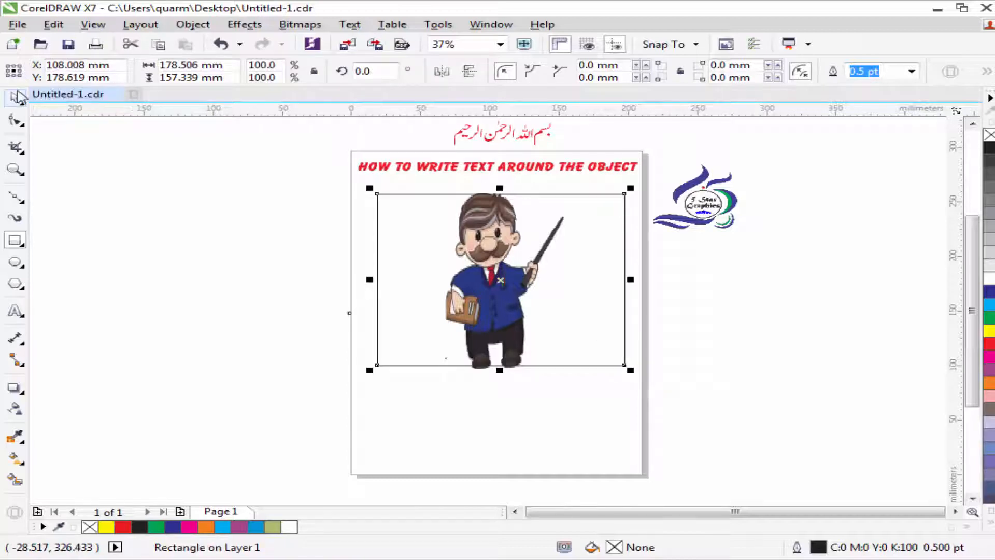
pyautogui.click(15, 98)
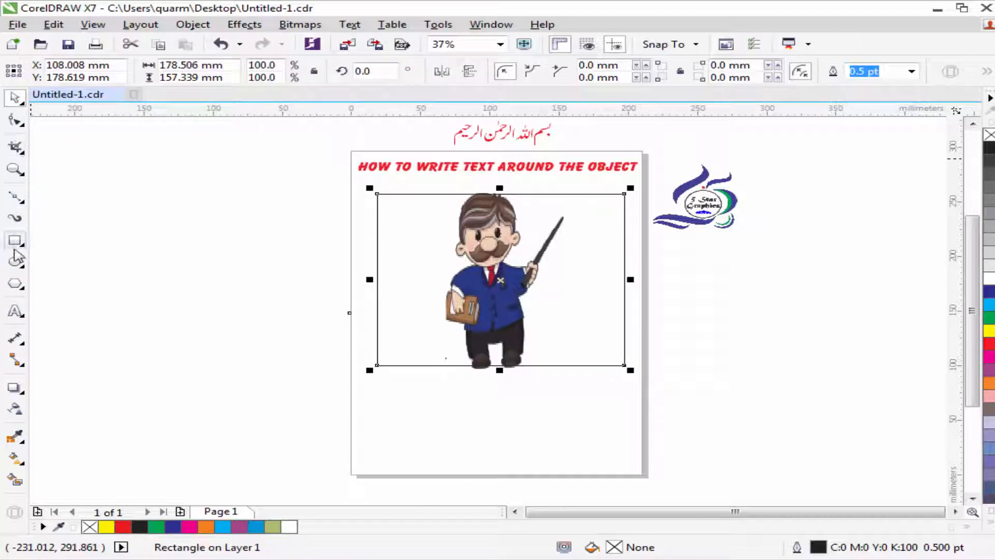
# - Start a Bézier curve above the hair and trace the left side of the man's head, past the ear, to the neck
pyautogui.click(15, 198)
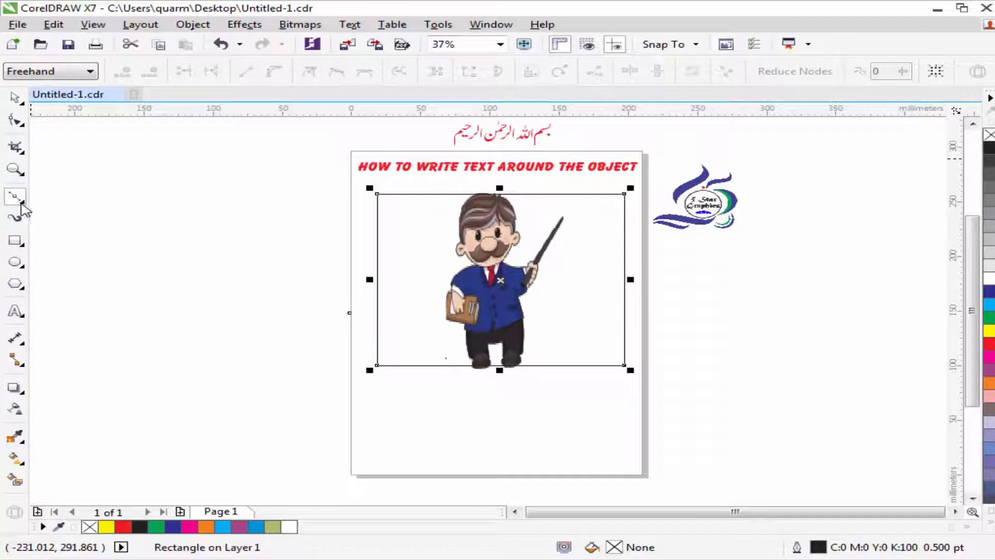
pyautogui.click(22, 203)
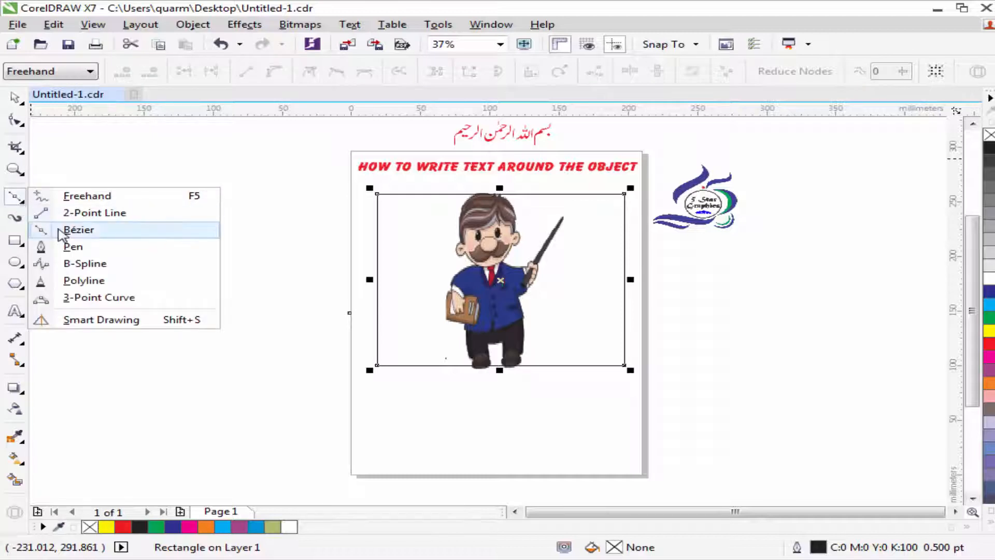
pyautogui.click(60, 228)
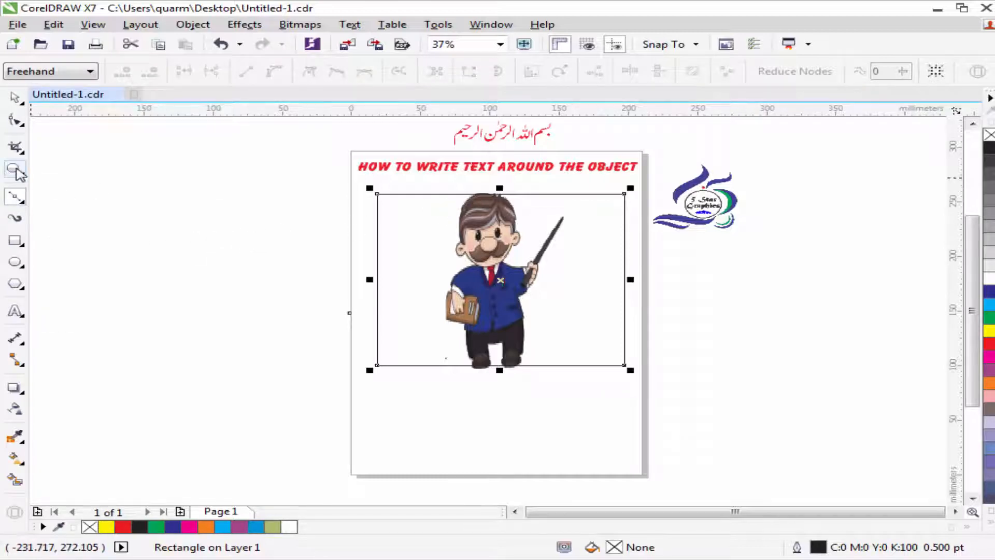
pyautogui.click(15, 168)
pyautogui.moveTo(434, 186); pyautogui.dragTo(566, 381)
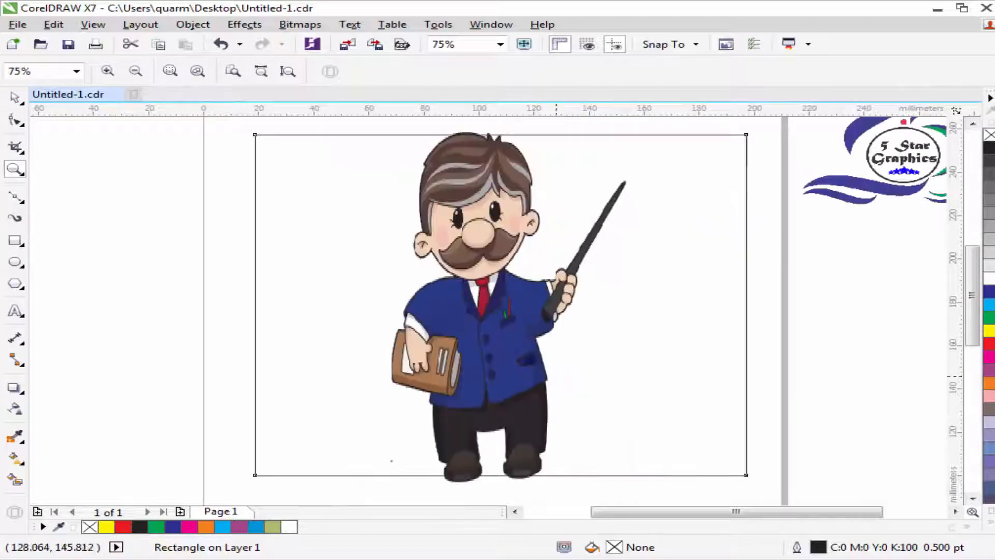
pyautogui.click(16, 198)
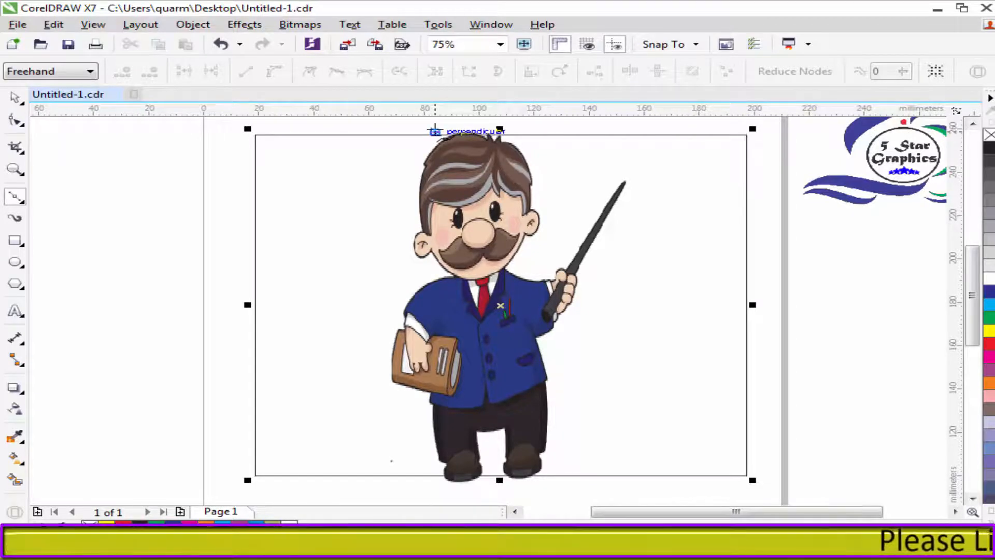
pyautogui.moveTo(435, 131); pyautogui.dragTo(420, 150)
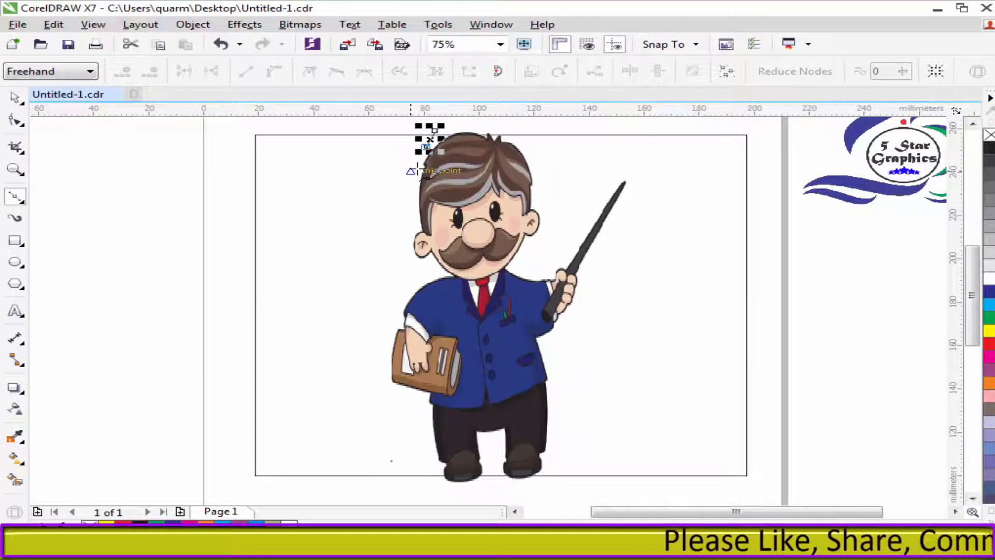
pyautogui.click(409, 171)
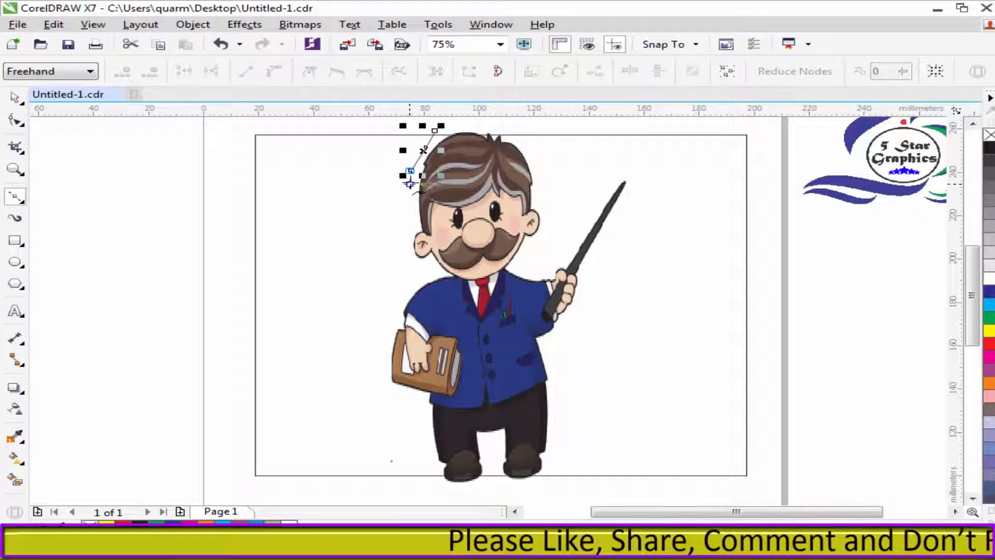
pyautogui.click(408, 187)
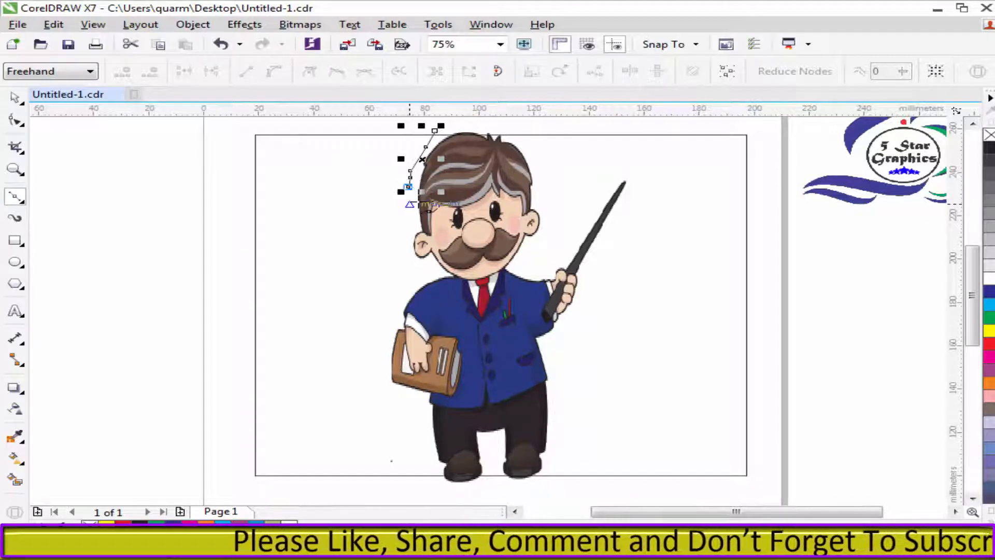
pyautogui.click(409, 203)
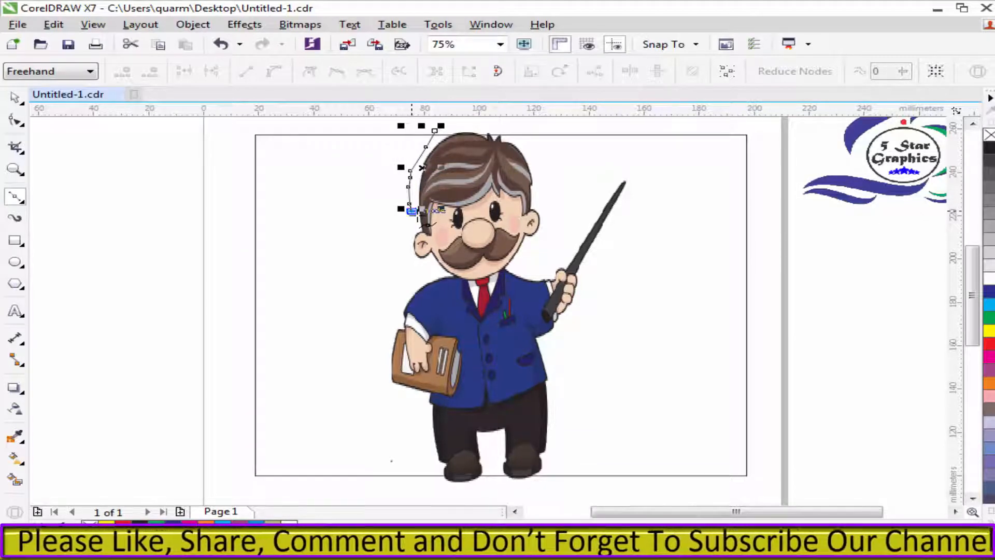
pyautogui.click(409, 220)
pyautogui.click(407, 234)
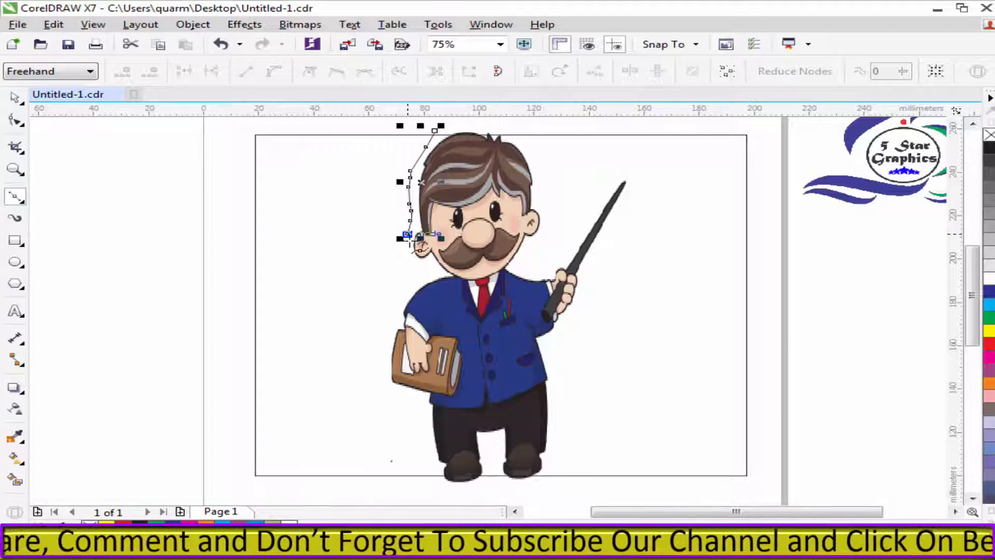
pyautogui.click(409, 261)
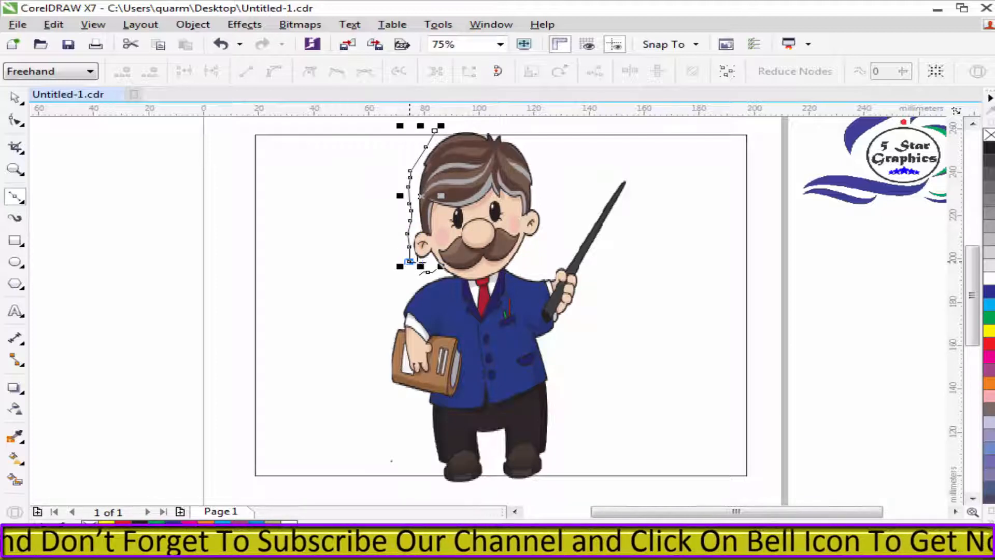
pyautogui.click(428, 266)
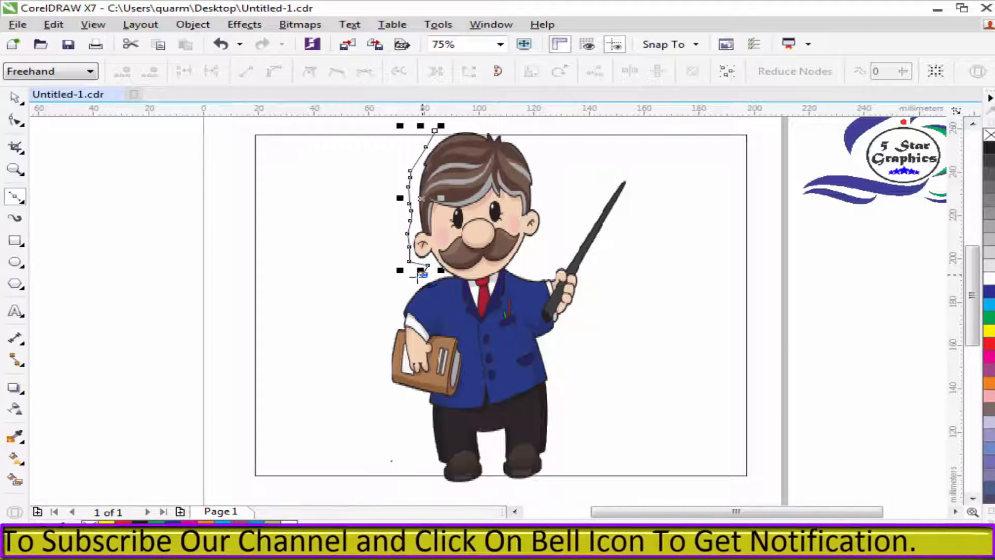
# - Continue the Bézier curve around the man's left-hand shoulder and sleeve to the top corner of the book
pyautogui.click(422, 275)
pyautogui.click(409, 281)
pyautogui.click(400, 298)
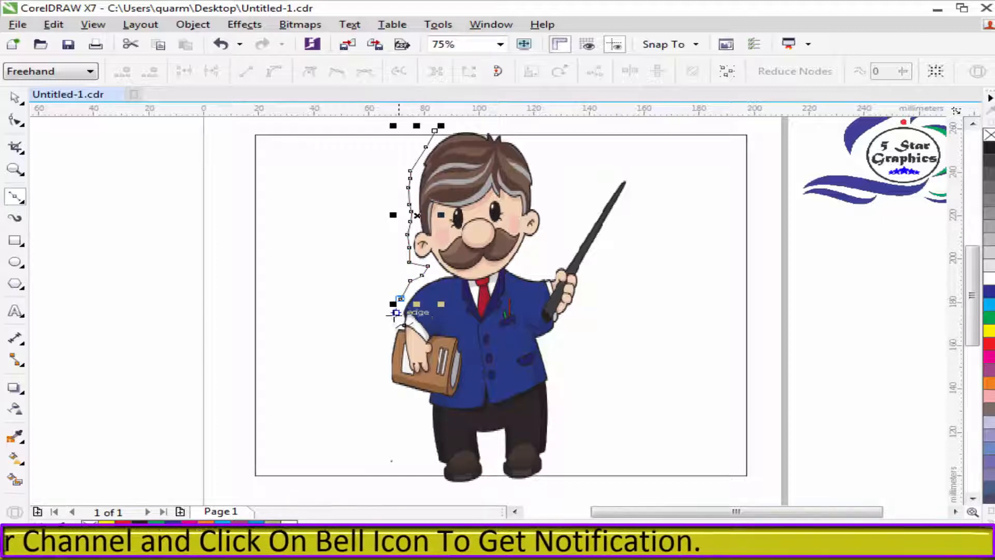
pyautogui.click(398, 316)
pyautogui.click(386, 324)
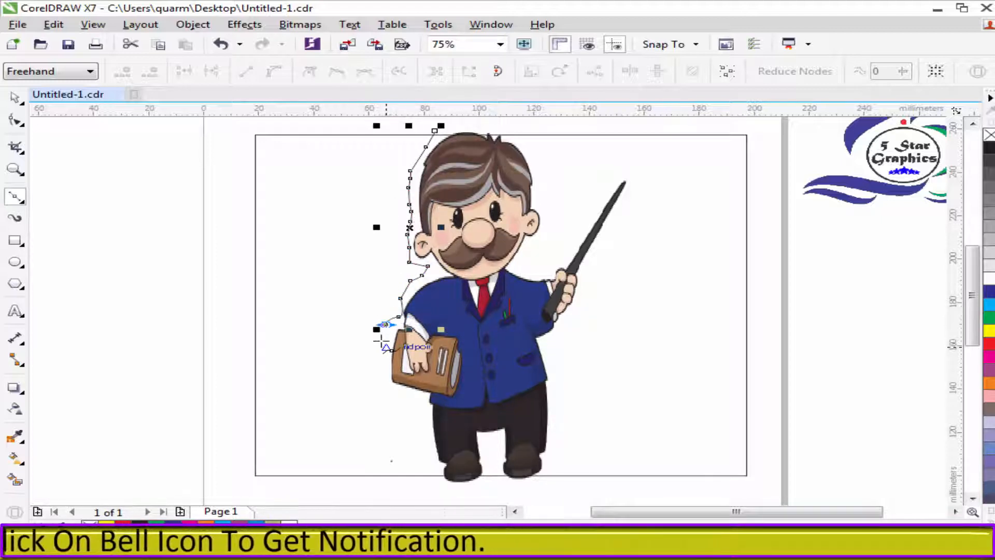
pyautogui.click(389, 337)
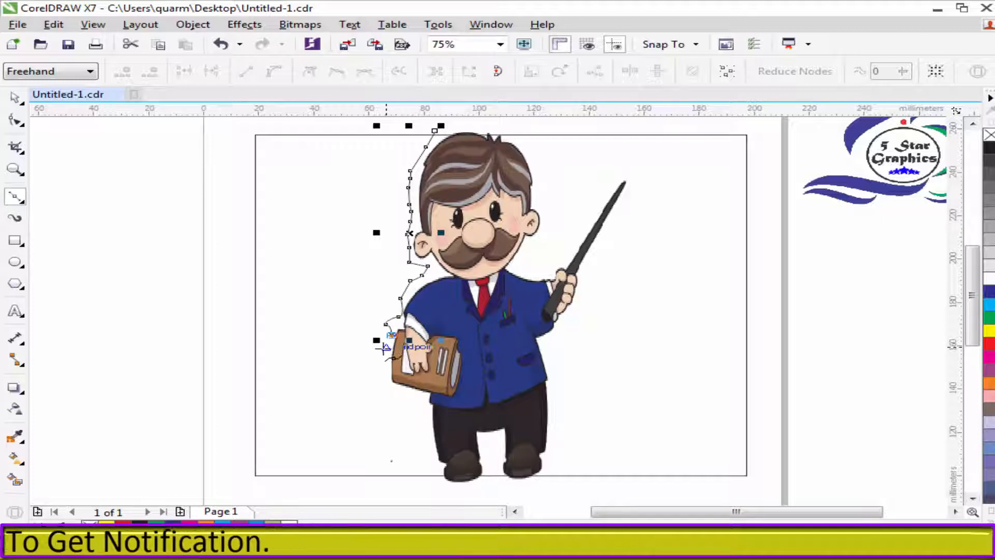
# - Extend the Bézier curve down the outer edge of the book and along its underside to the jacket hem
pyautogui.click(385, 361)
pyautogui.click(386, 378)
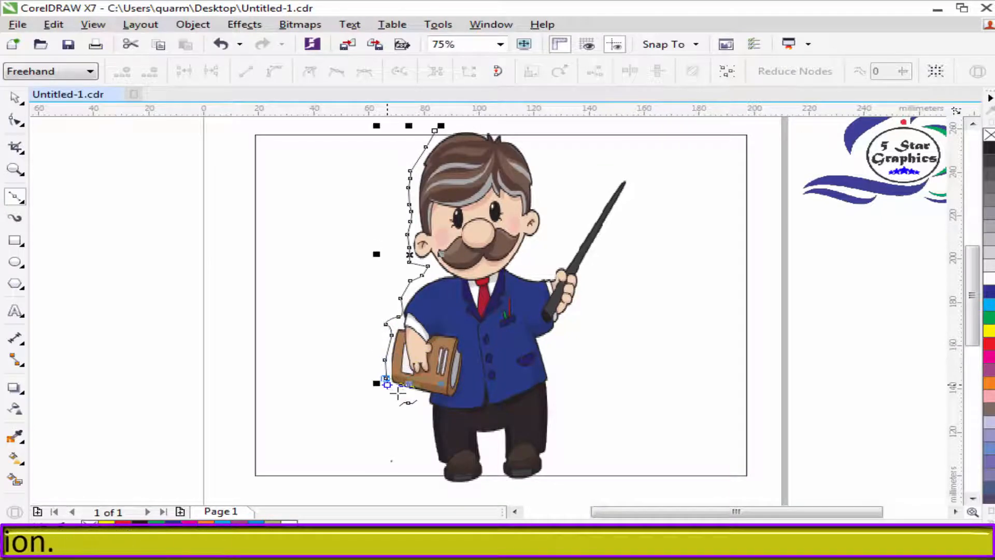
pyautogui.click(398, 393)
pyautogui.click(420, 399)
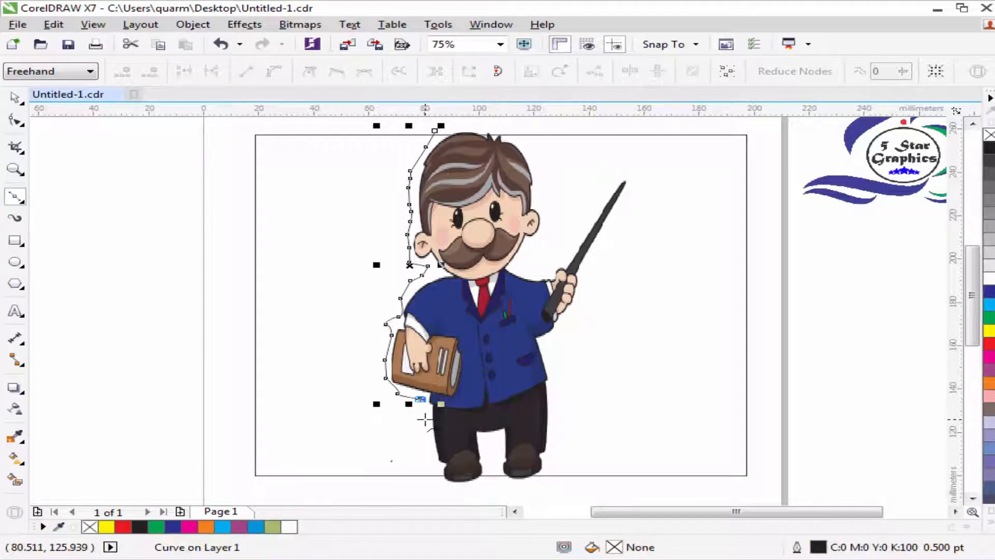
# - Trace down the left trouser leg and shoe to just below the rectangle's lower edge, and end the Bézier curve there
pyautogui.click(425, 419)
pyautogui.click(431, 437)
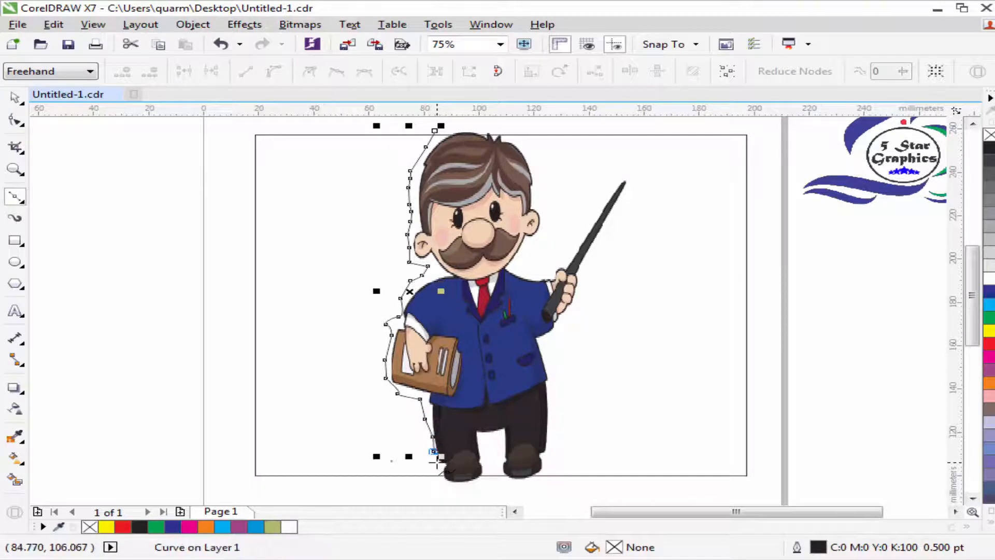
pyautogui.click(436, 481)
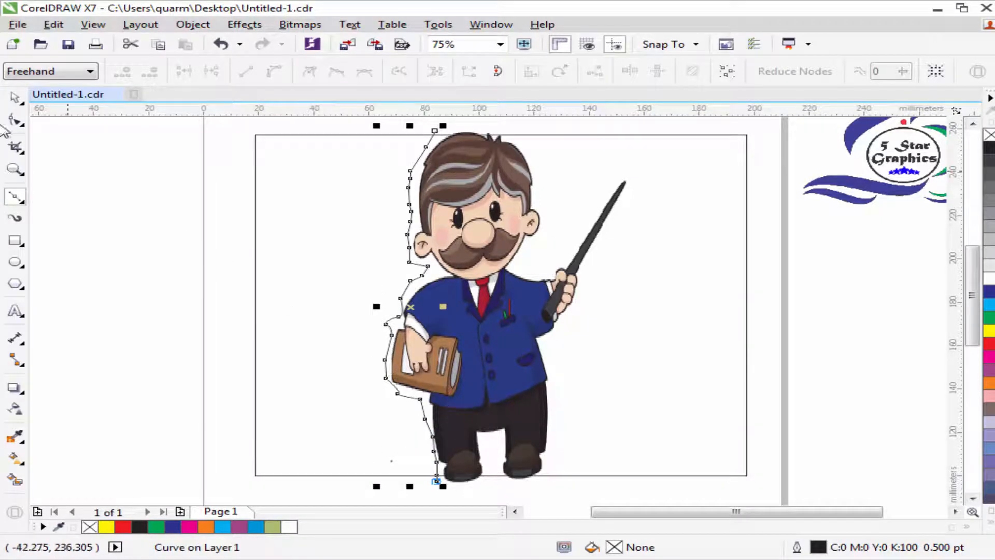
pyautogui.click(15, 99)
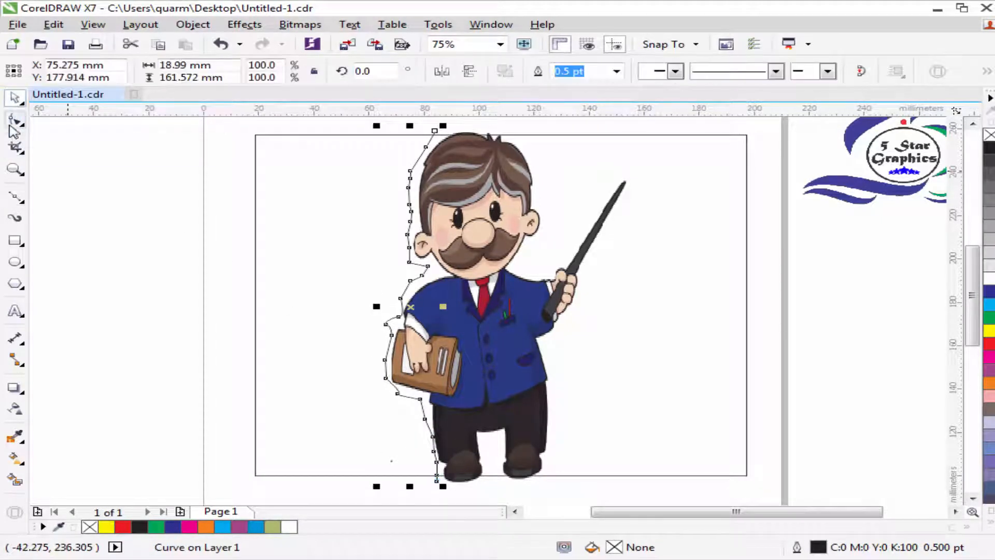
# - Start a second Bézier curve on the rectangle's upper edge and trace the right side of the man's head, around the ear, to the jaw
pyautogui.click(15, 197)
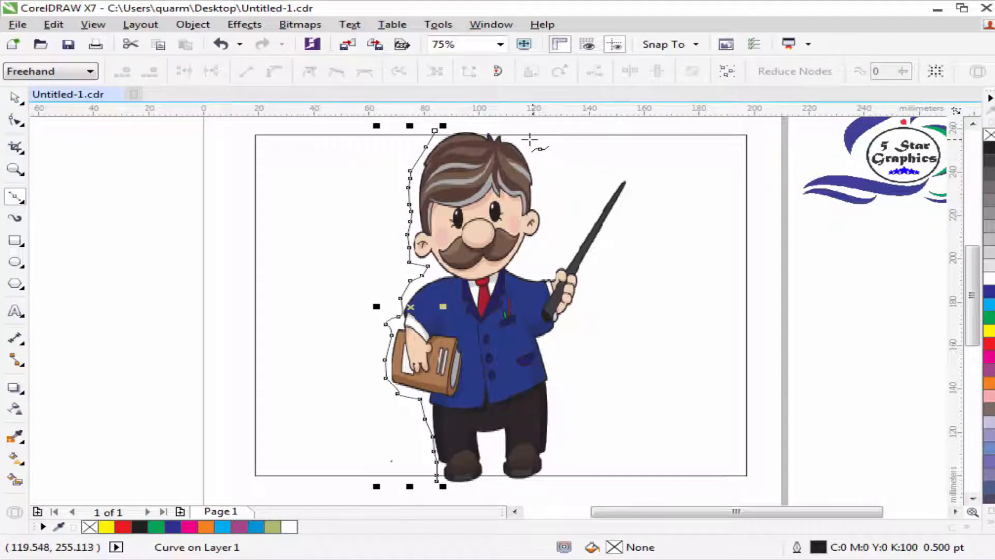
pyautogui.click(520, 139)
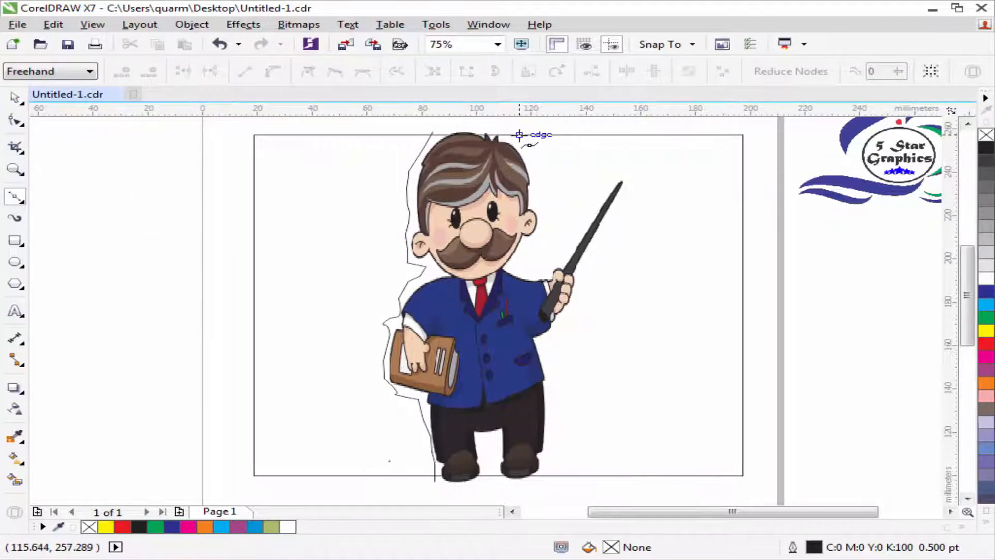
pyautogui.click(519, 135)
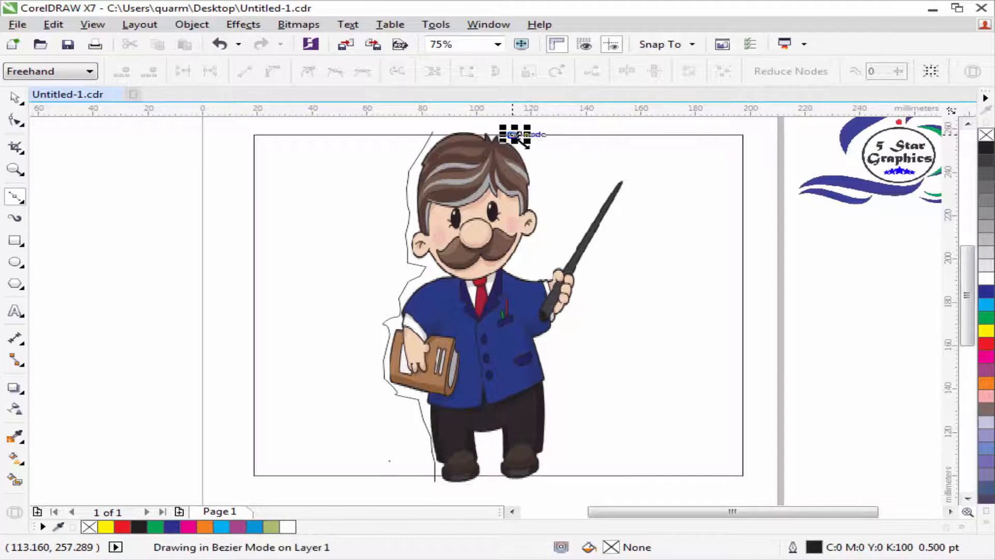
pyautogui.click(531, 159)
pyautogui.click(537, 179)
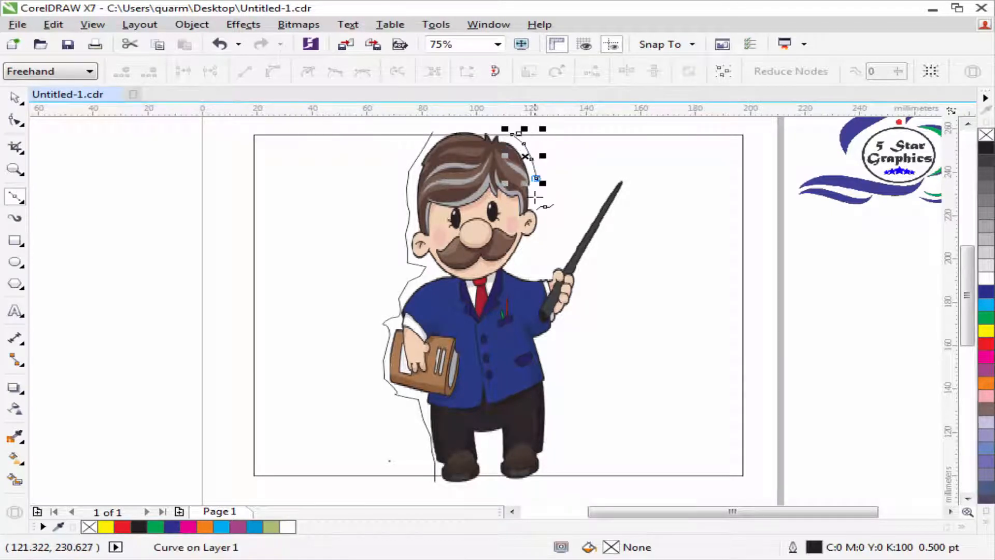
pyautogui.click(534, 201)
pyautogui.click(539, 213)
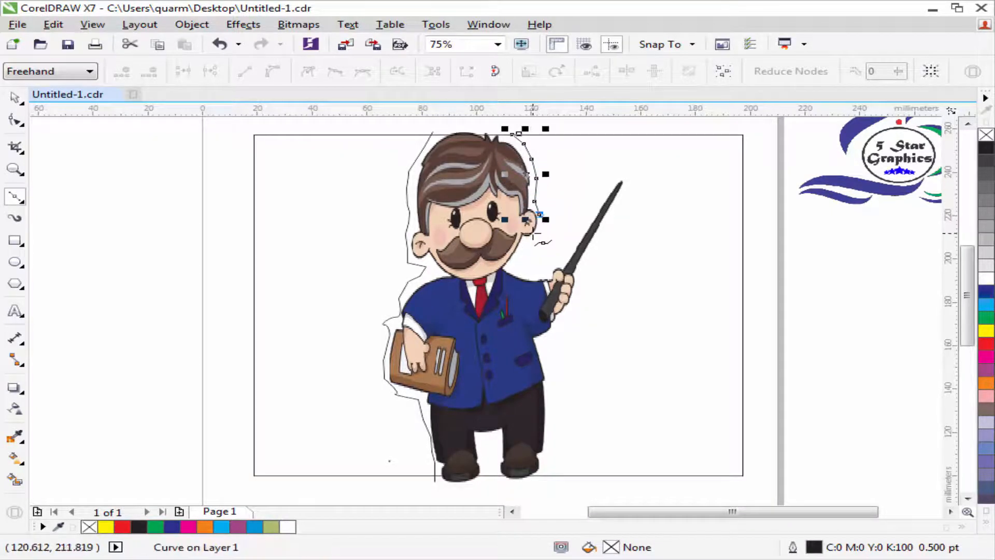
pyautogui.click(532, 238)
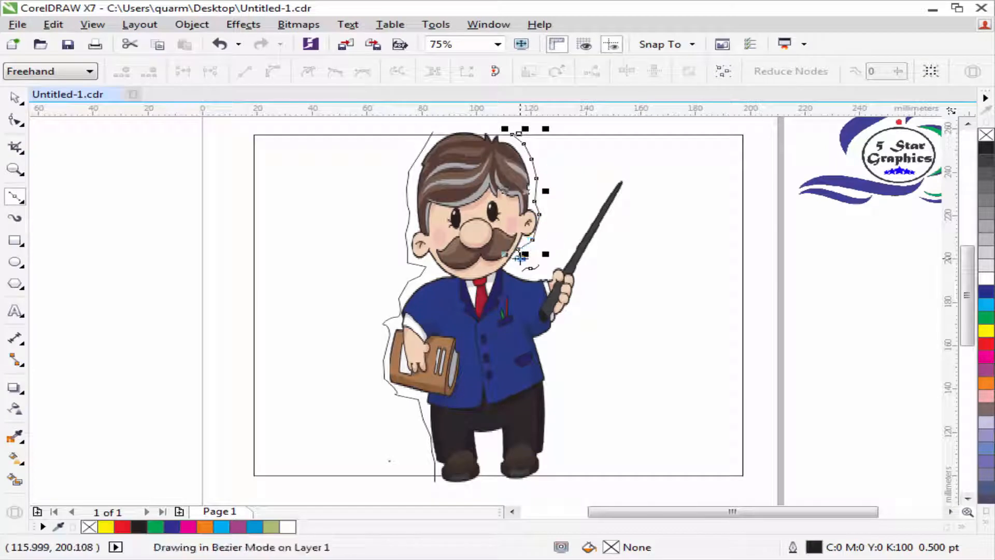
pyautogui.click(520, 258)
# - Continue the second Bézier curve over the right shoulder and up the inner side of the pointer stick to its tip
pyautogui.click(526, 269)
pyautogui.click(542, 268)
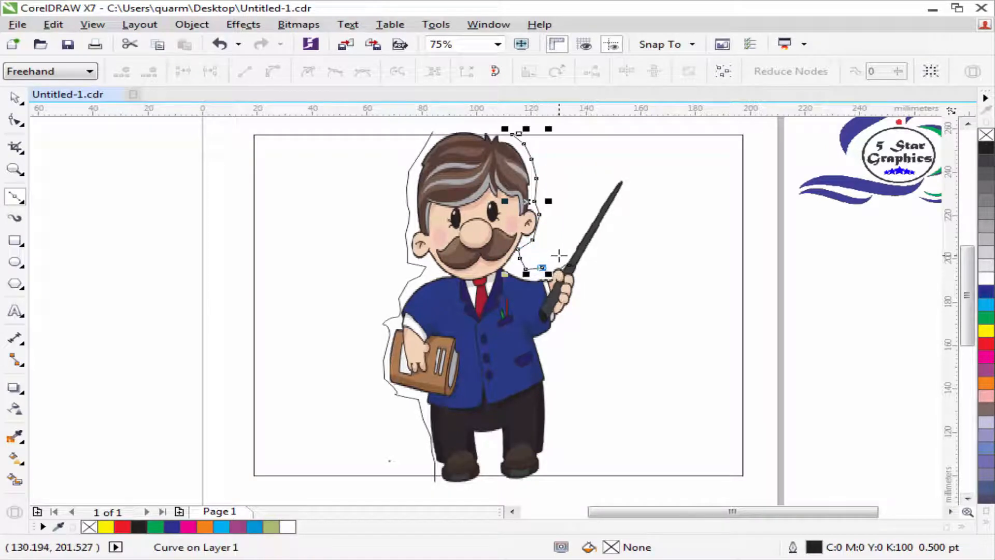
pyautogui.click(558, 255)
pyautogui.click(573, 238)
pyautogui.click(585, 218)
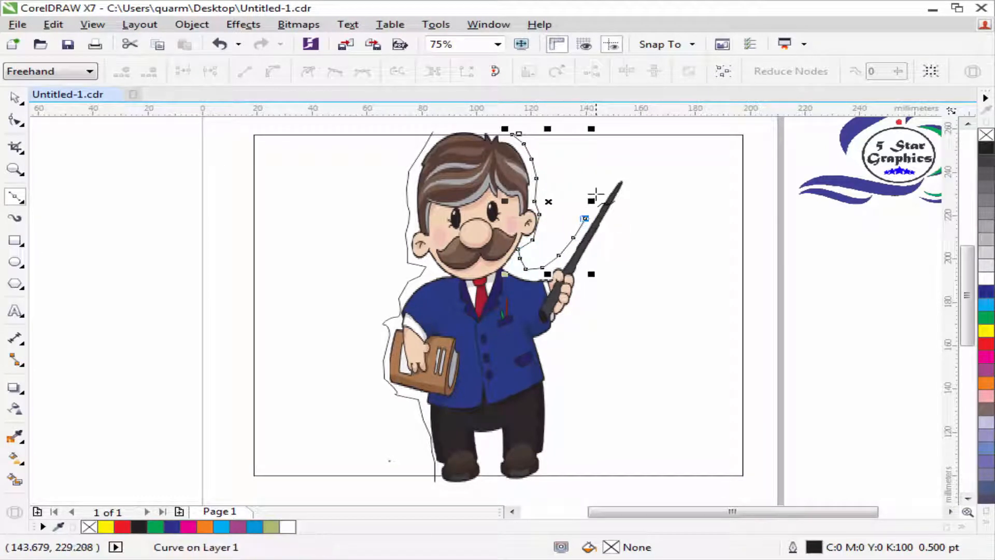
pyautogui.click(595, 194)
pyautogui.click(607, 181)
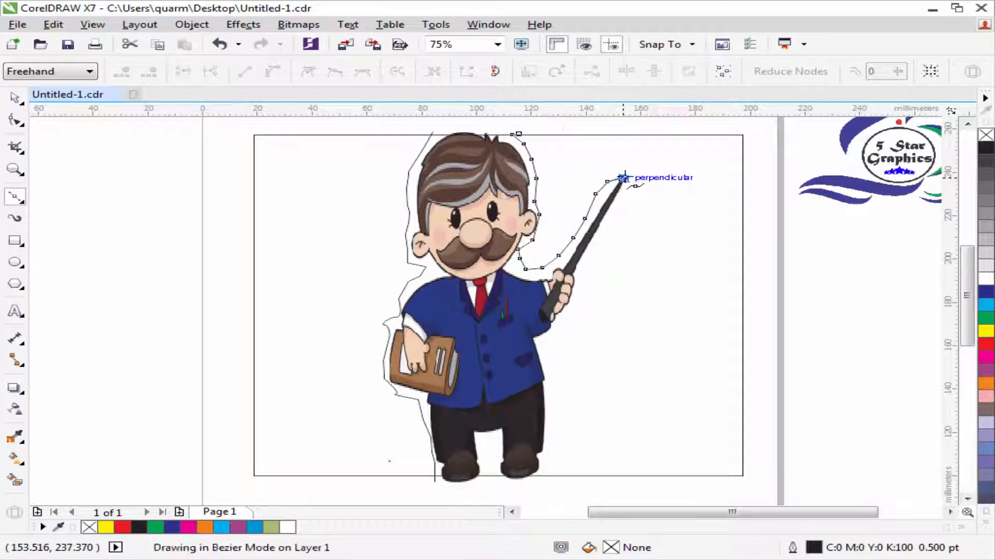
pyautogui.click(623, 178)
# - Carry the Bézier curve around the stick's tip and down its outer side to the hand
pyautogui.click(632, 189)
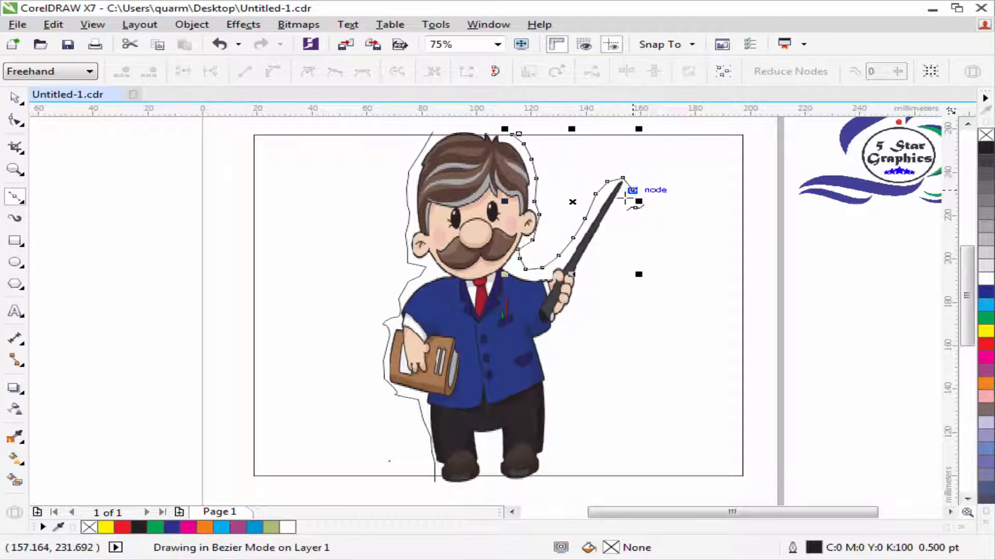
pyautogui.click(622, 198)
pyautogui.click(615, 213)
pyautogui.click(609, 229)
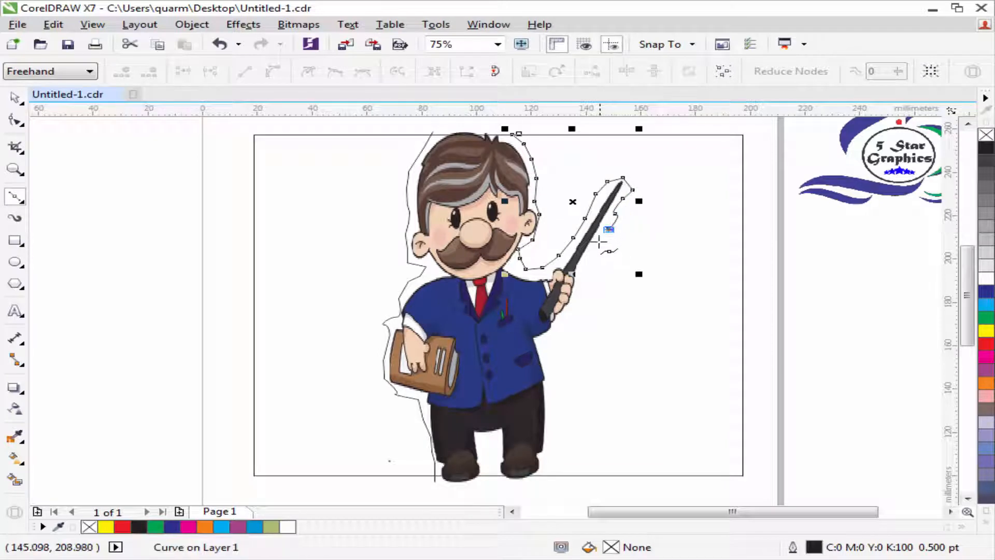
pyautogui.click(586, 259)
pyautogui.click(581, 272)
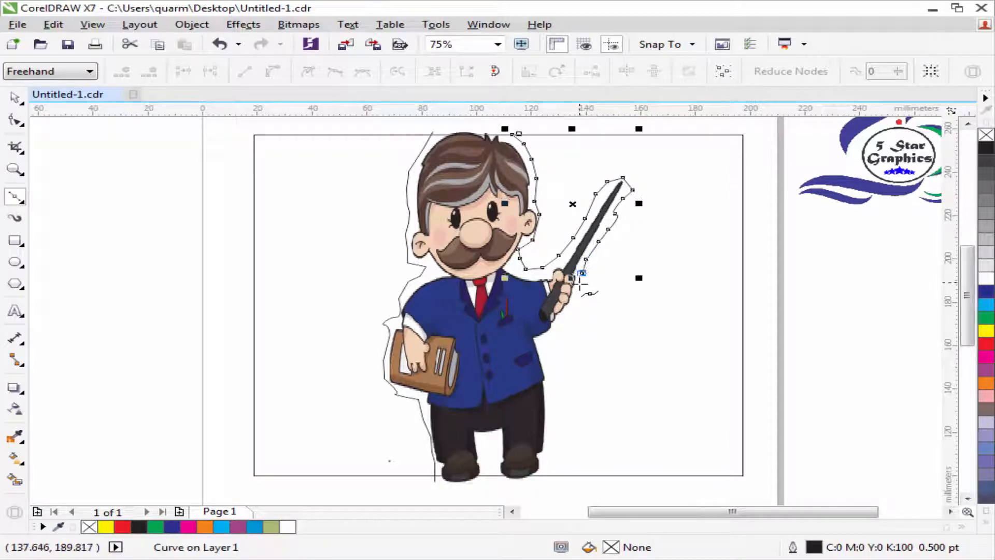
# - Continue the second Bézier curve from the hand around the elbow and down the jacket's right side to near its hem
pyautogui.click(579, 283)
pyautogui.click(566, 322)
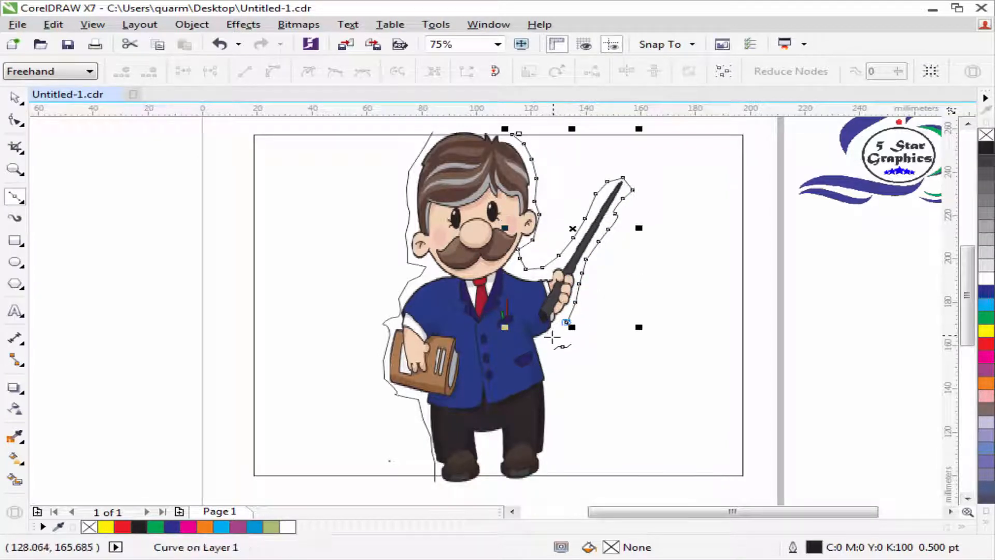
pyautogui.click(550, 338)
pyautogui.click(548, 352)
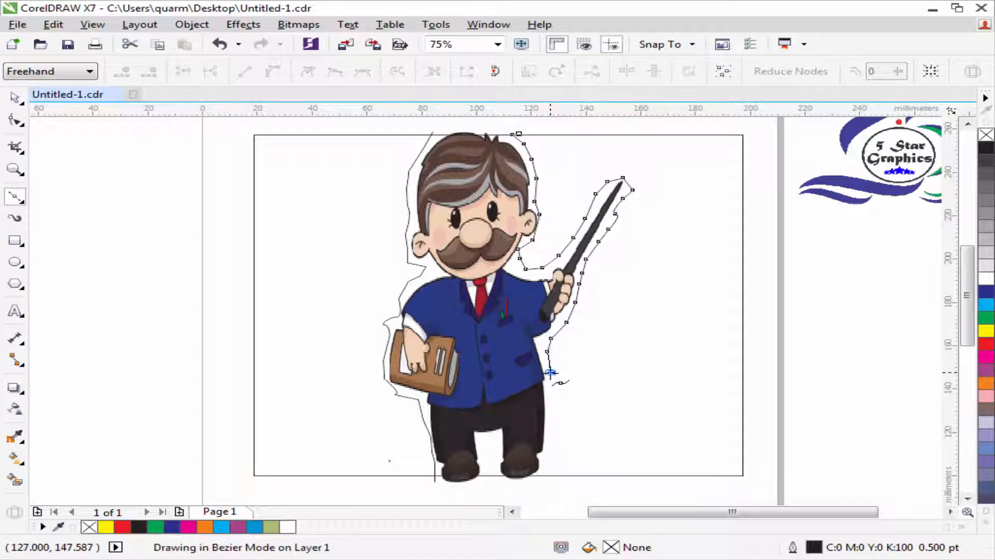
pyautogui.click(550, 372)
# - Trace down the right trouser leg and shoe to just below the rectangle's lower edge, and end the second Bézier curve there
pyautogui.click(554, 390)
pyautogui.click(555, 400)
pyautogui.click(552, 420)
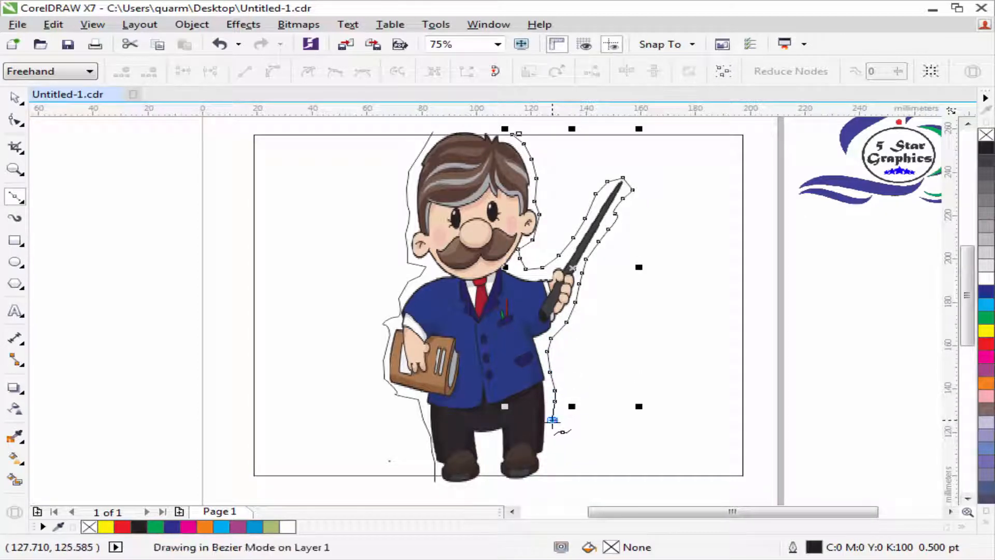
pyautogui.click(554, 441)
pyautogui.click(554, 465)
pyautogui.click(553, 481)
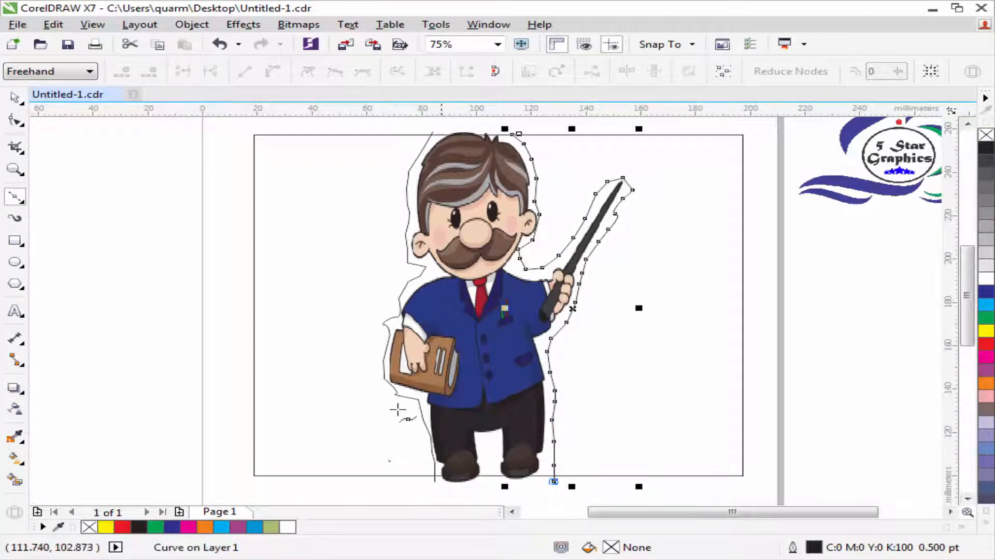
pyautogui.click(13, 98)
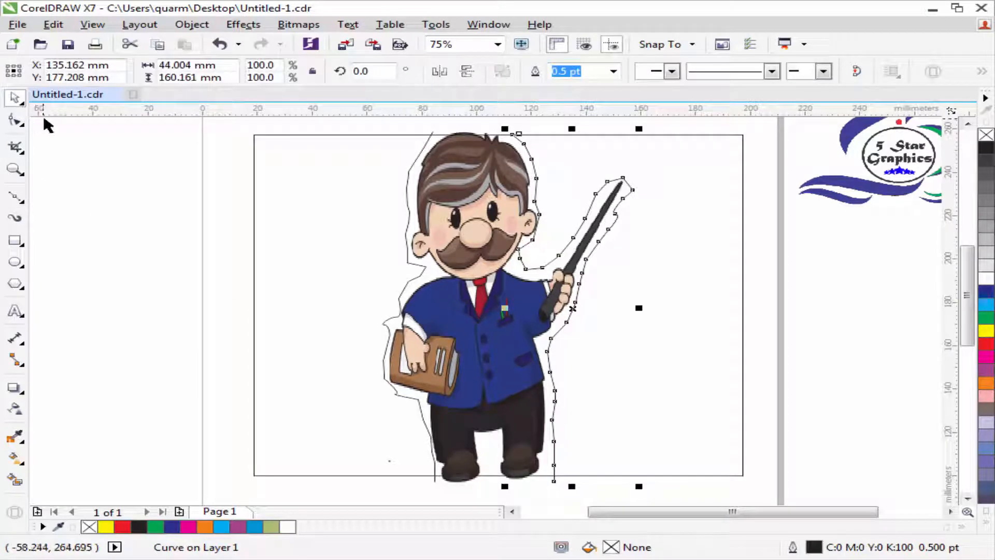
# - Add the artistic text "SELECT 3 OBJECTS" beside the man, starting outside the rectangle's left edge
pyautogui.click(15, 311)
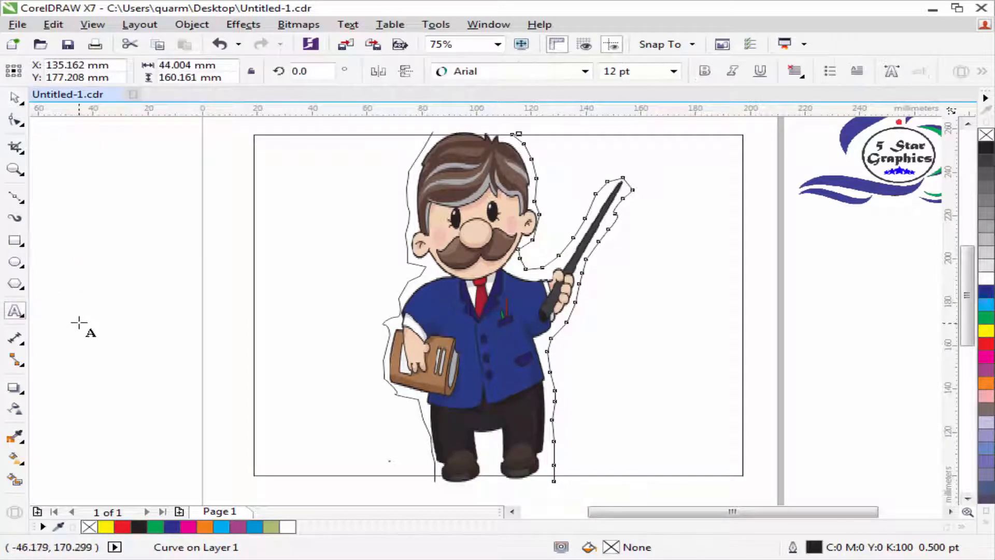
pyautogui.click(79, 322)
pyautogui.write('SELECT 3 OBJECTS')
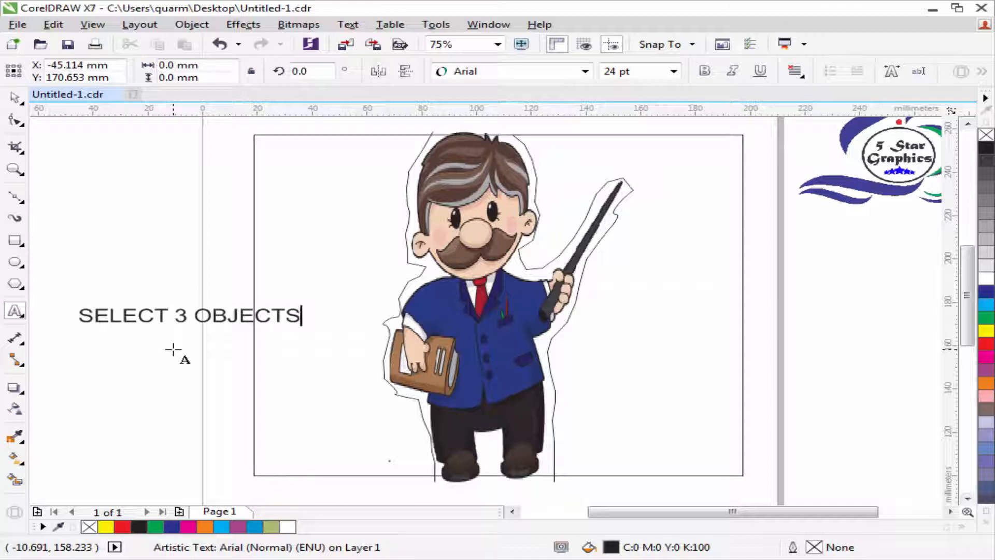
pyautogui.press('Escape')
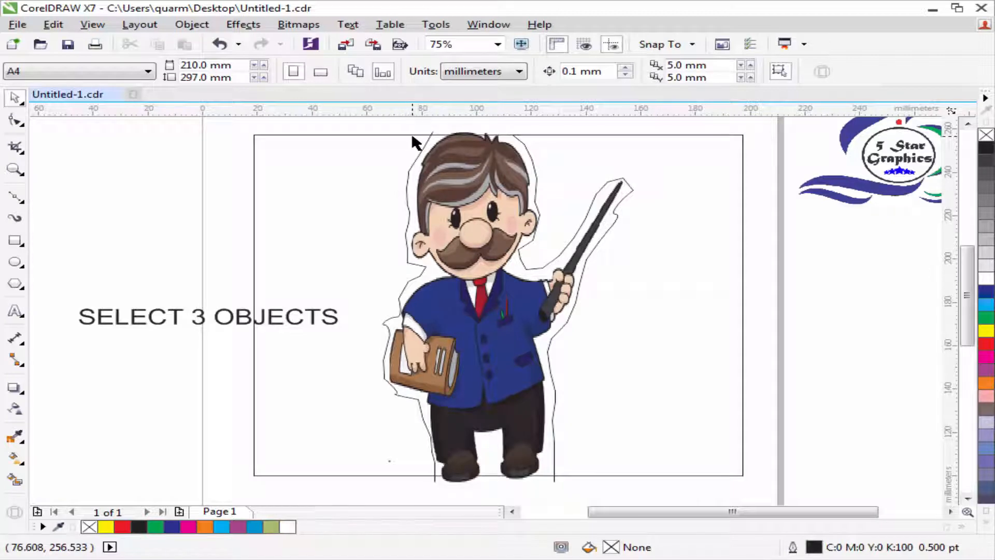
# - Try to intersect the rectangle with the two traced Bézier curves
pyautogui.click(519, 138)
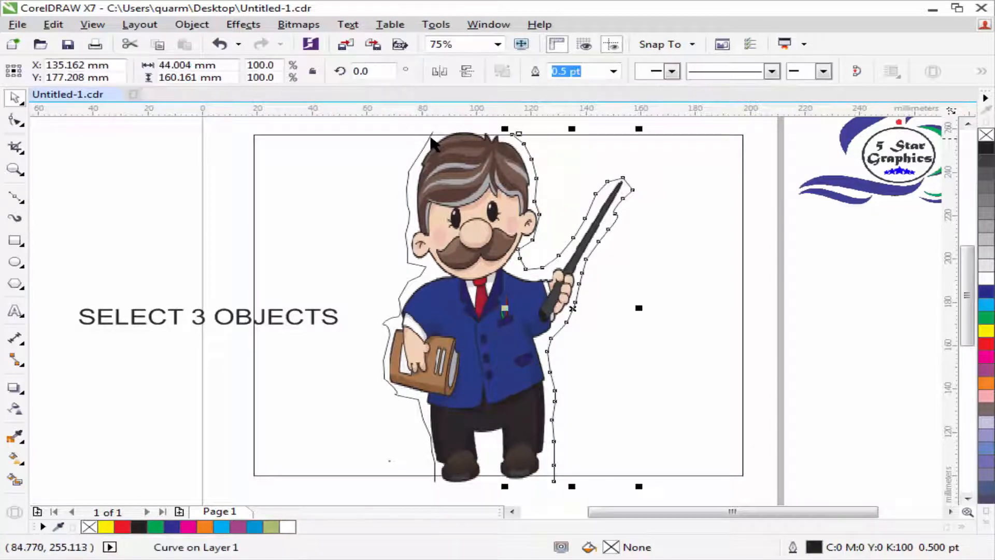
pyautogui.keyDown('shift'); pyautogui.click(627, 144); pyautogui.keyUp('shift')
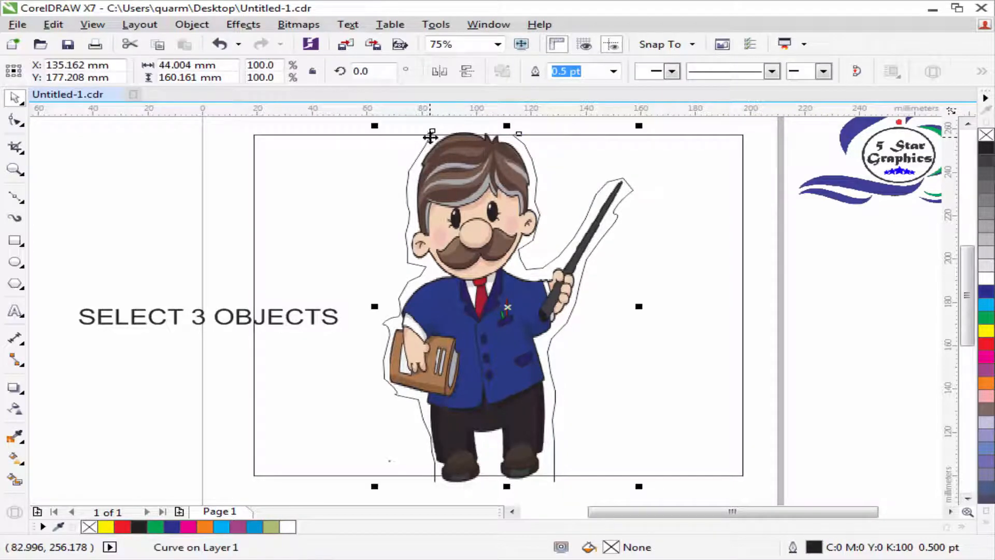
pyautogui.keyDown('shift'); pyautogui.click(625, 135); pyautogui.keyUp('shift')
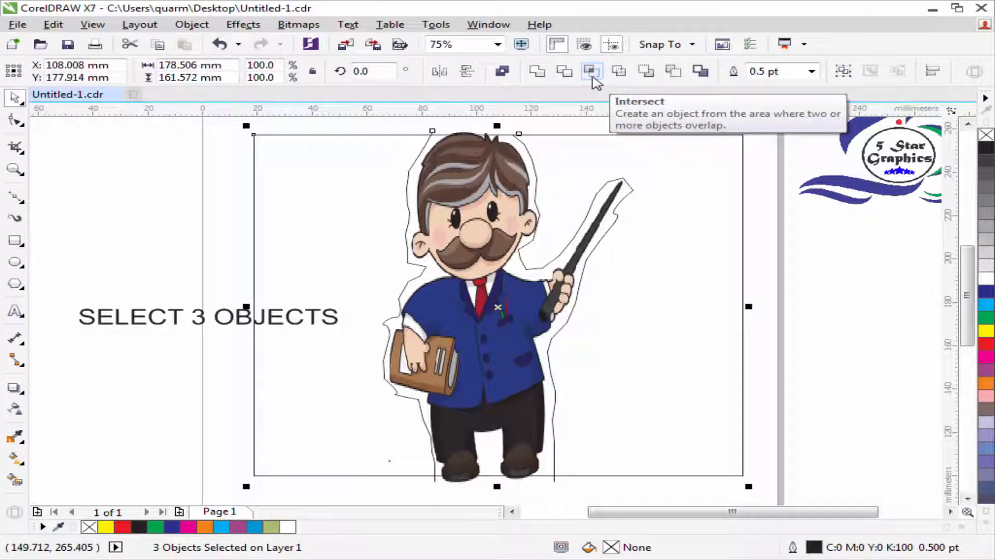
pyautogui.click(594, 77)
# - Trim the rectangle with the two traced Bézier curves and clear the selection
pyautogui.keyDown('shift'); pyautogui.click(455, 144); pyautogui.keyUp('shift')
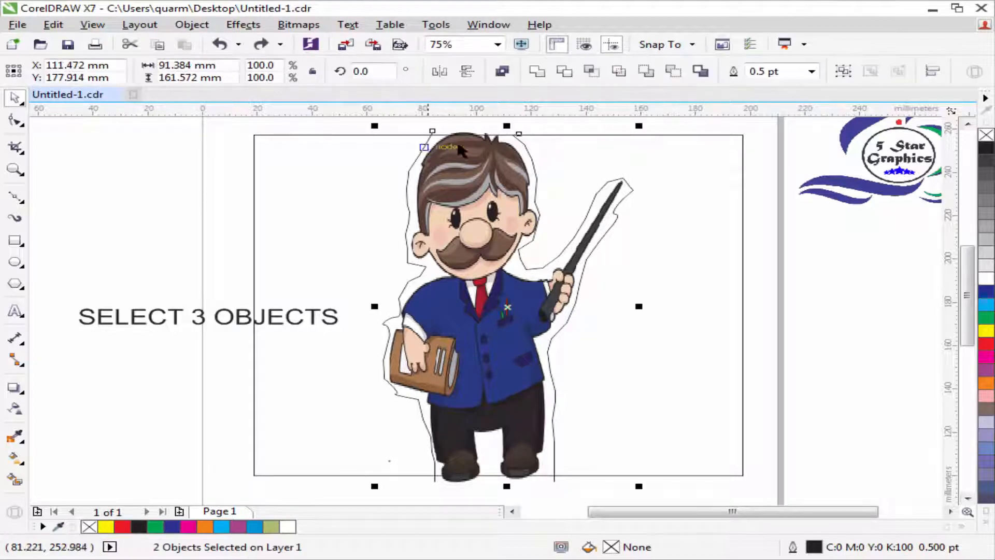
pyautogui.keyDown('shift'); pyautogui.click(564, 136); pyautogui.keyUp('shift')
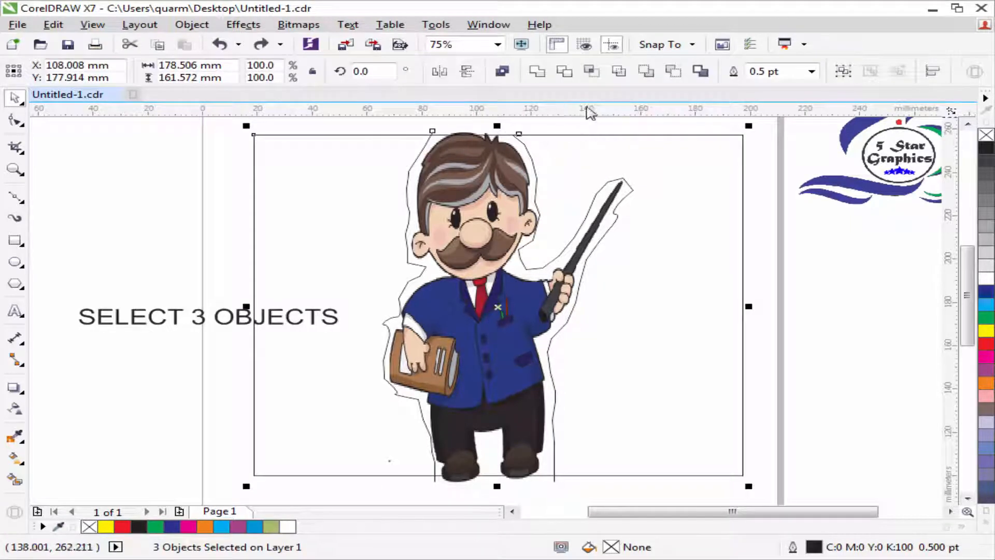
pyautogui.click(564, 73)
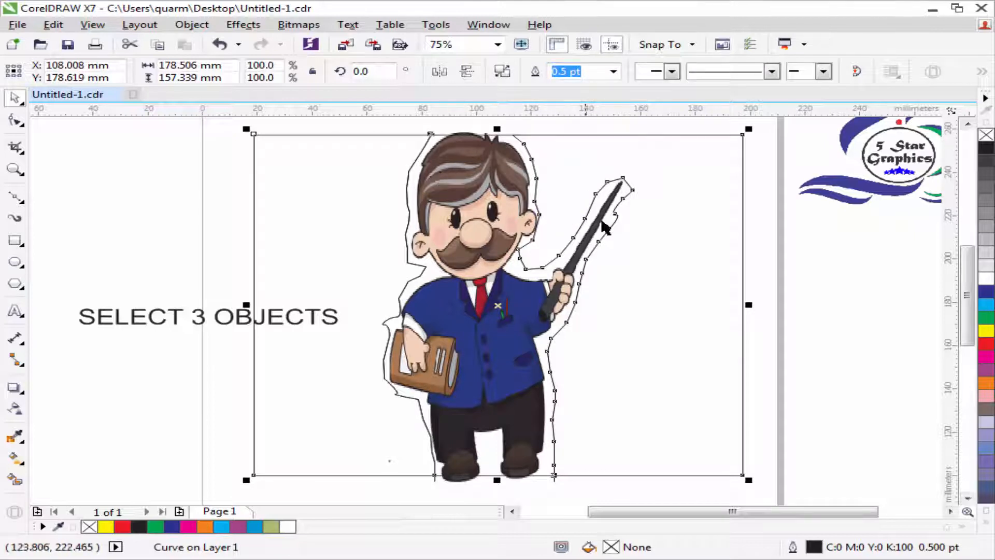
pyautogui.click(228, 189)
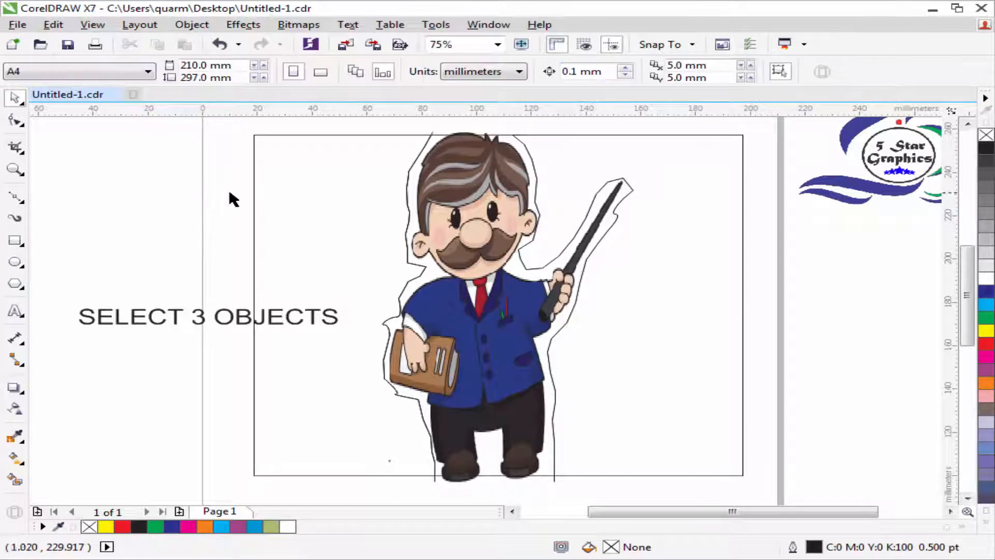
# - Move both traced Bézier curves off the man and delete them, and delete the "SELECT 3 OBJECTS" text as well
pyautogui.click(539, 216)
pyautogui.moveTo(539, 215); pyautogui.dragTo(695, 218)
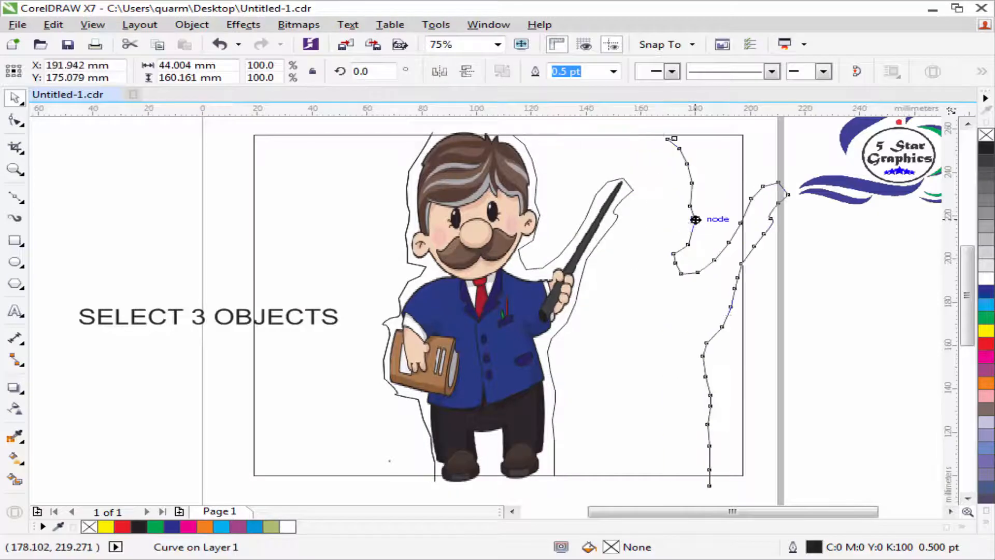
pyautogui.rightClick(695, 228)
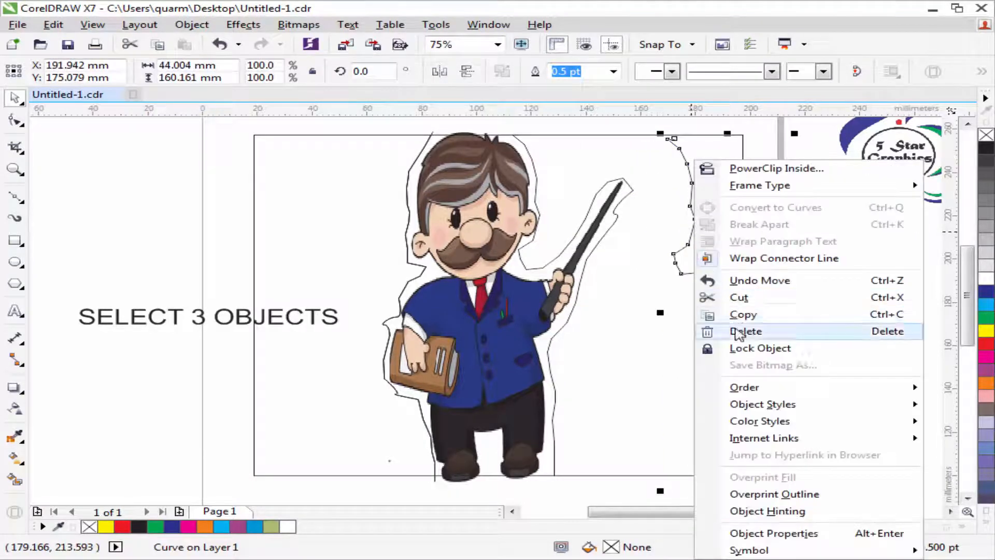
pyautogui.click(745, 331)
pyautogui.moveTo(407, 204); pyautogui.dragTo(692, 210)
pyautogui.rightClick(693, 211)
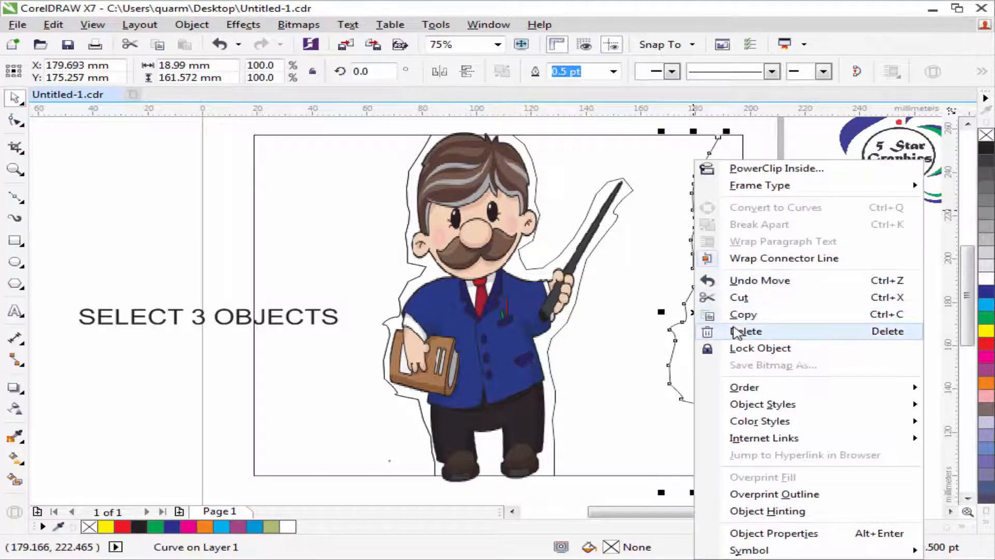
pyautogui.click(744, 331)
pyautogui.click(206, 311)
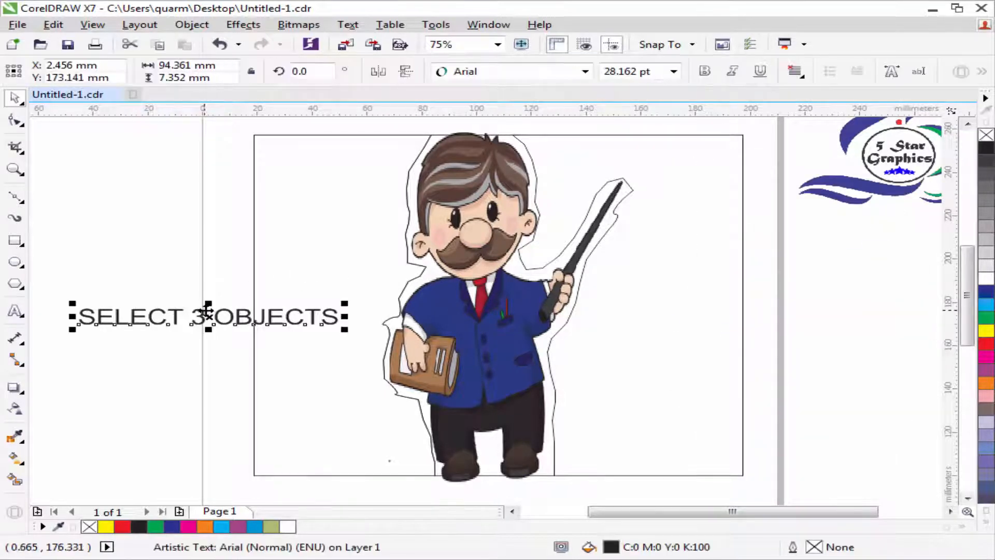
pyautogui.press('Delete')
# - Break the trimmed rectangle apart, move its middle piece off the man and delete it
pyautogui.click(281, 255)
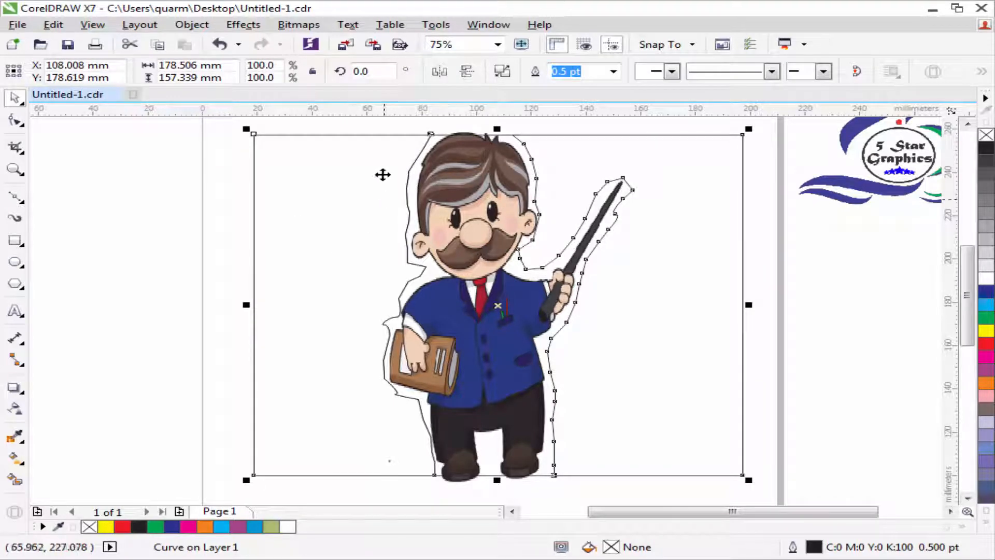
pyautogui.click(195, 24)
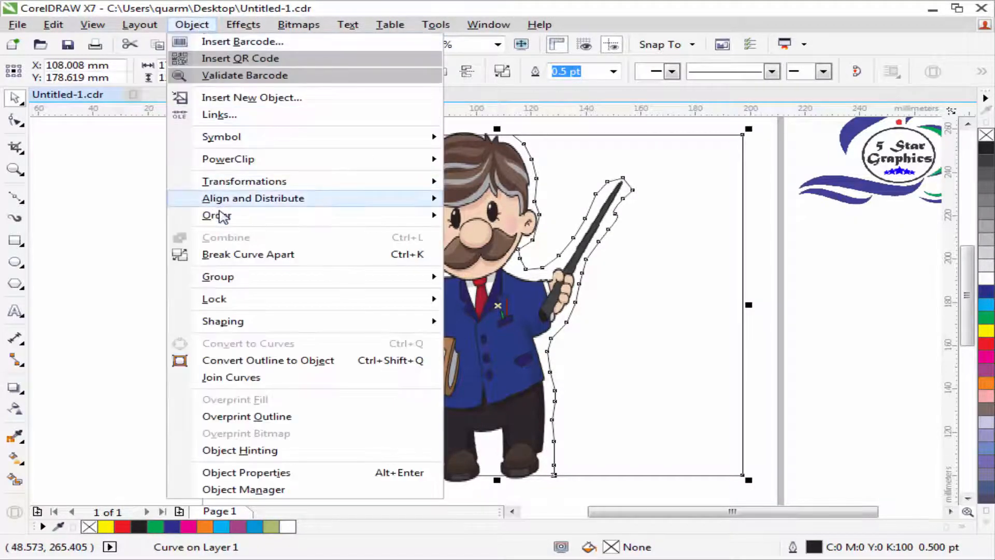
pyautogui.click(228, 255)
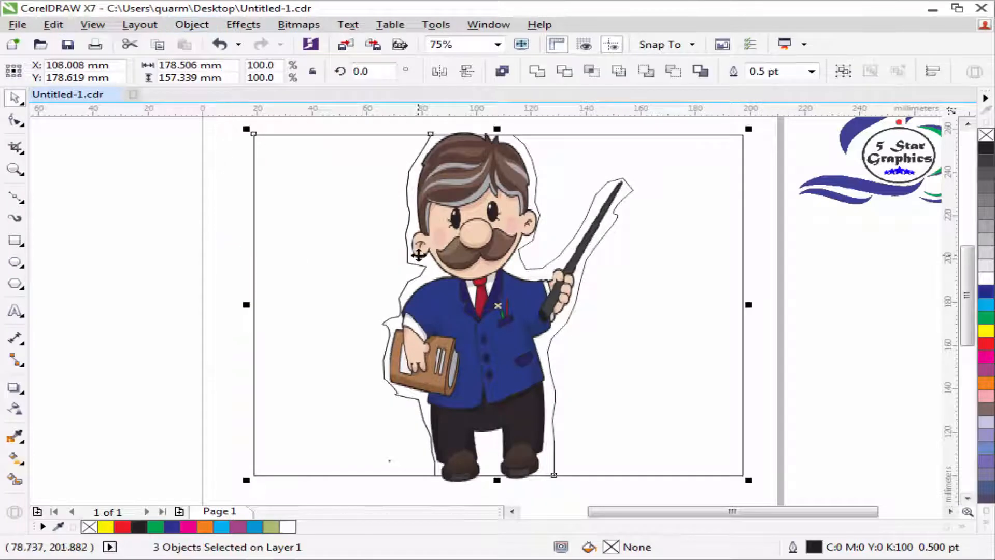
pyautogui.moveTo(419, 254); pyautogui.dragTo(684, 172)
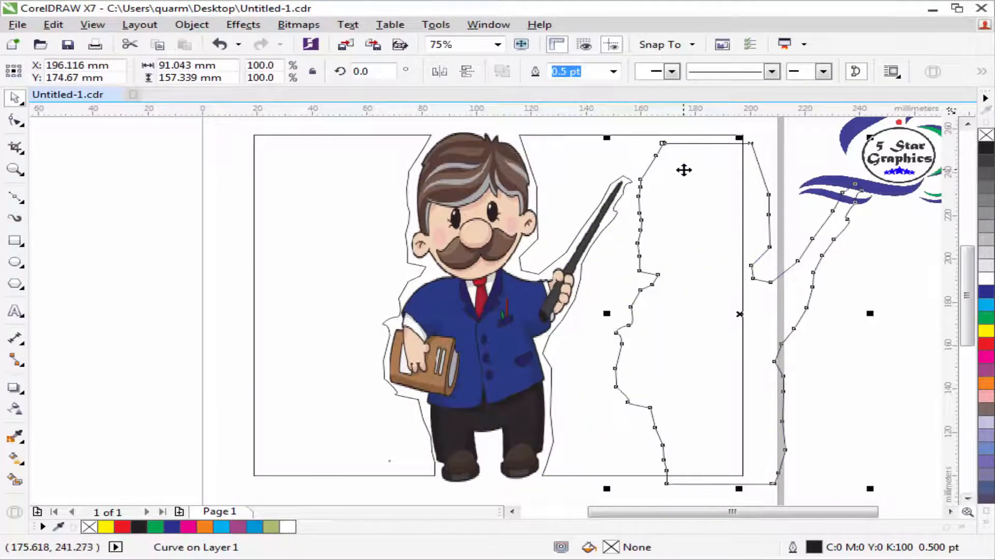
pyautogui.press('Delete')
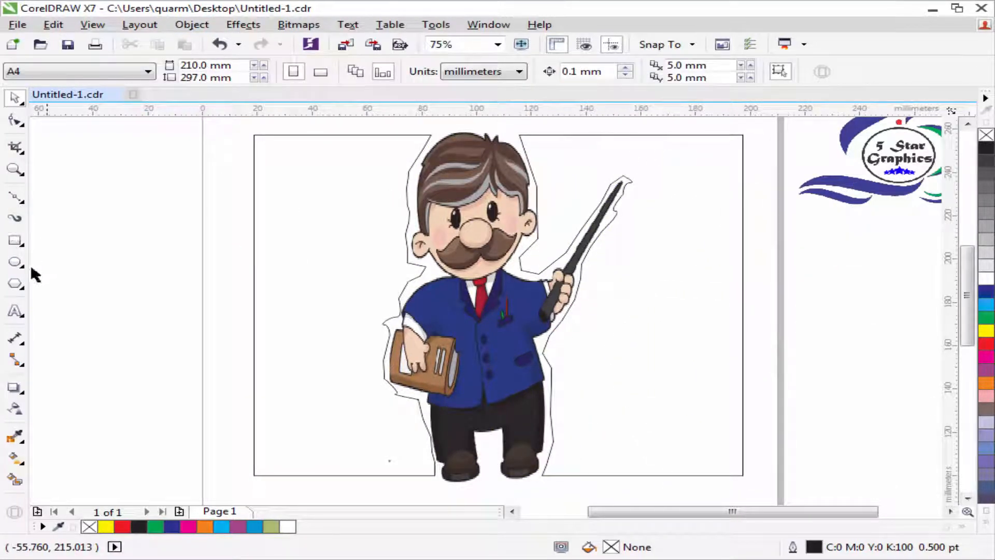
# - Create an empty paragraph text frame inside each of the two shapes beside the man
pyautogui.click(16, 311)
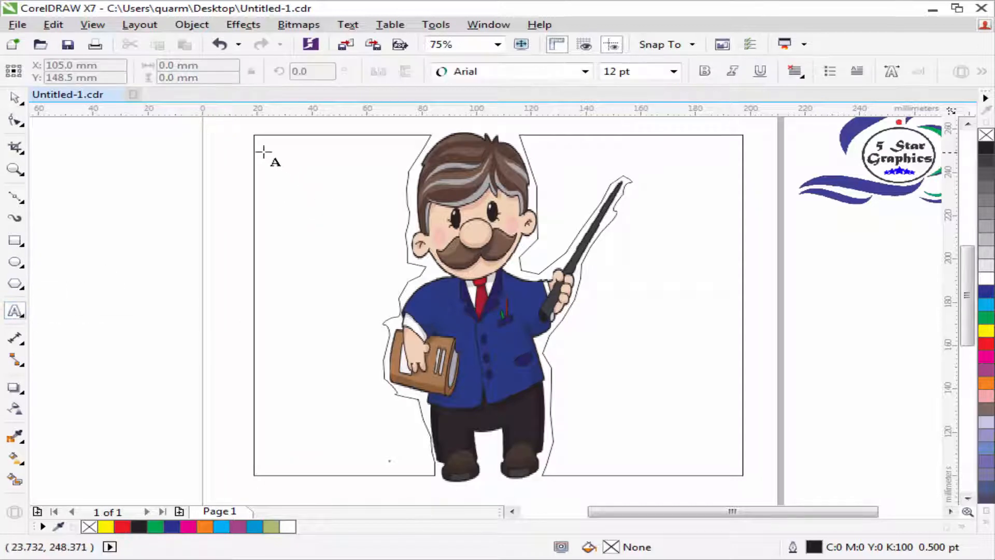
pyautogui.click(258, 145)
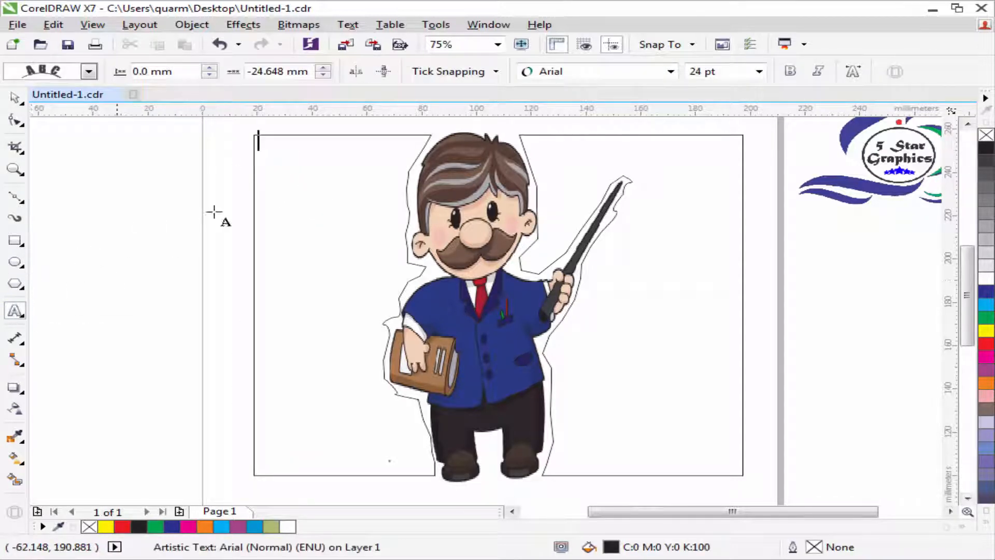
pyautogui.click(267, 155)
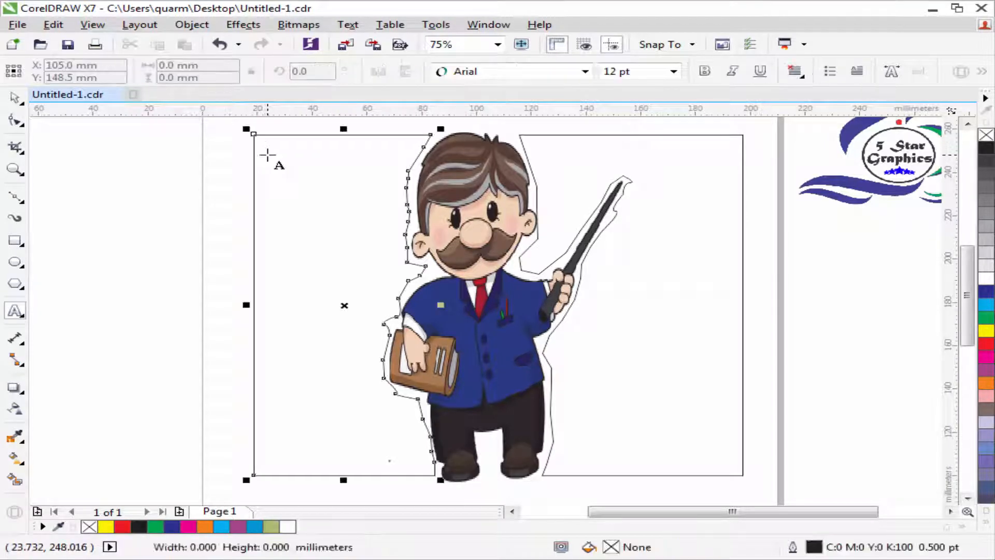
pyautogui.click(267, 154)
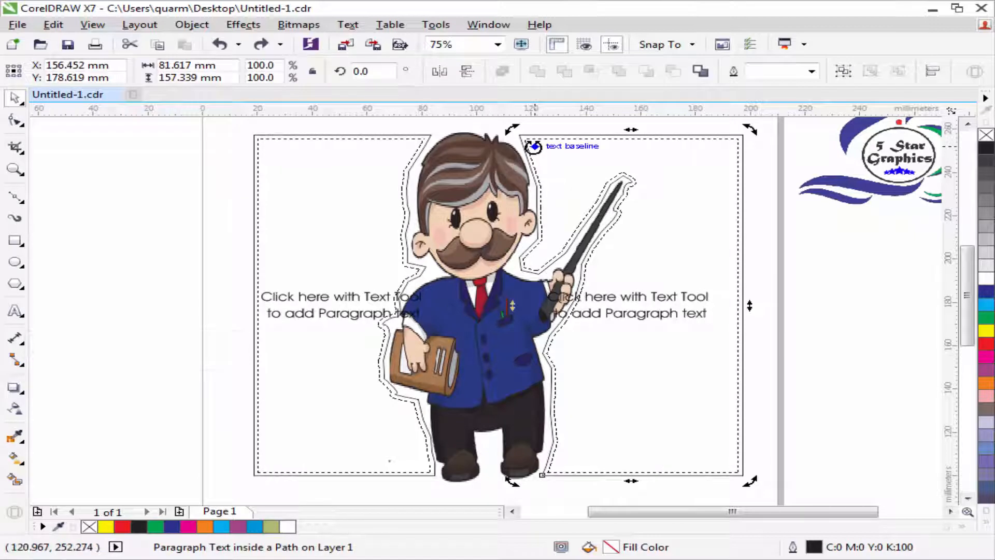
pyautogui.click(775, 284)
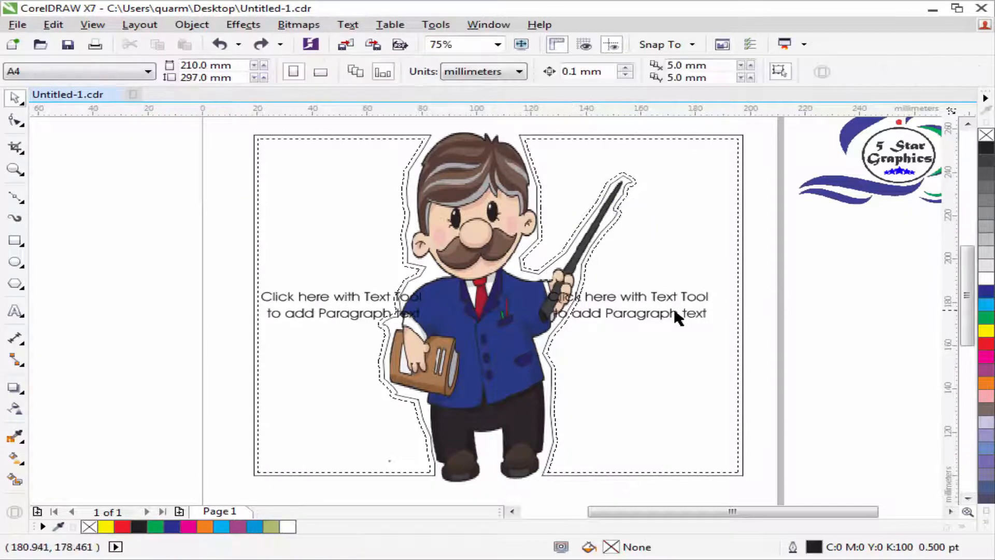
# - Link the paragraph text frames on both sides of the man so text flows from the left one into the right one
pyautogui.click(673, 306)
pyautogui.click(344, 296)
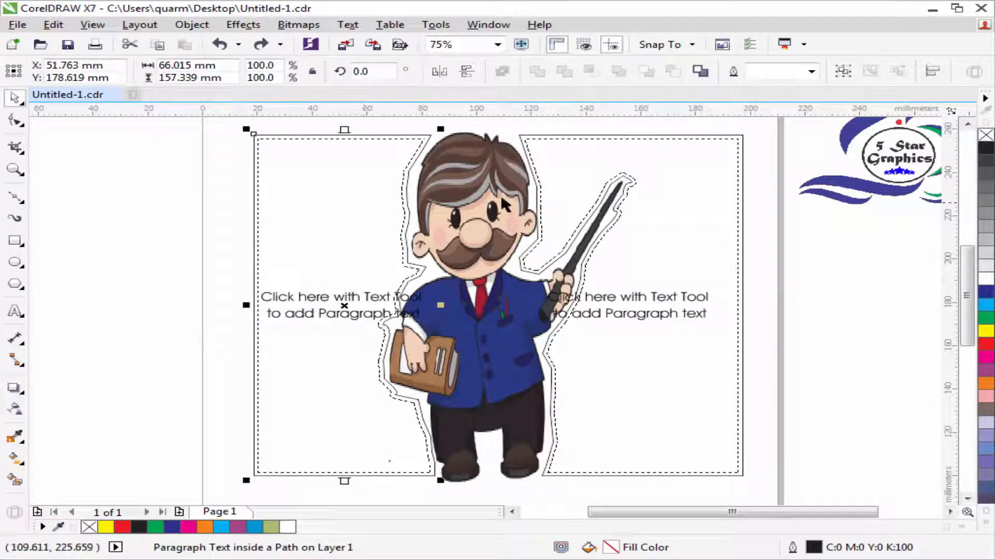
pyautogui.click(566, 139)
pyautogui.keyDown('shift'); pyautogui.click(383, 141); pyautogui.keyUp('shift')
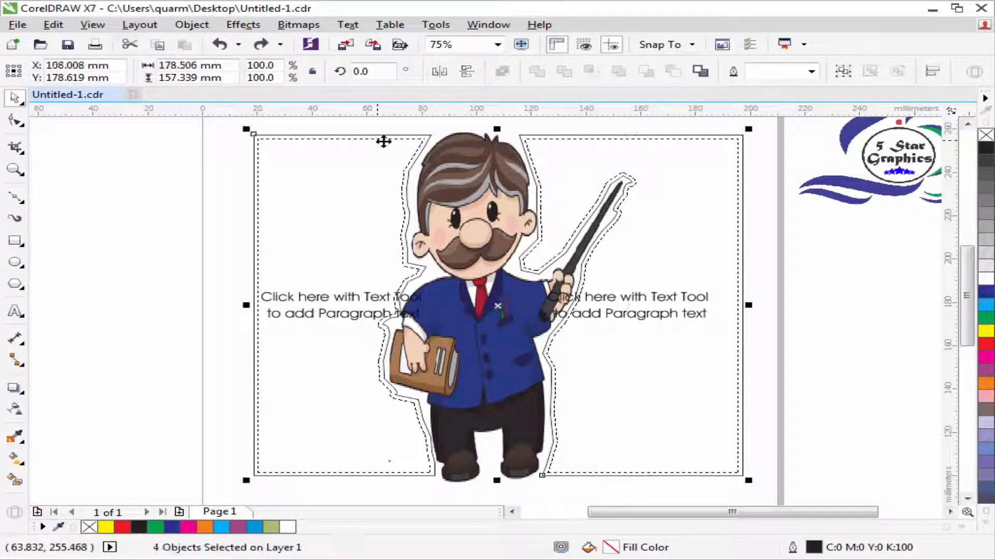
pyautogui.click(347, 25)
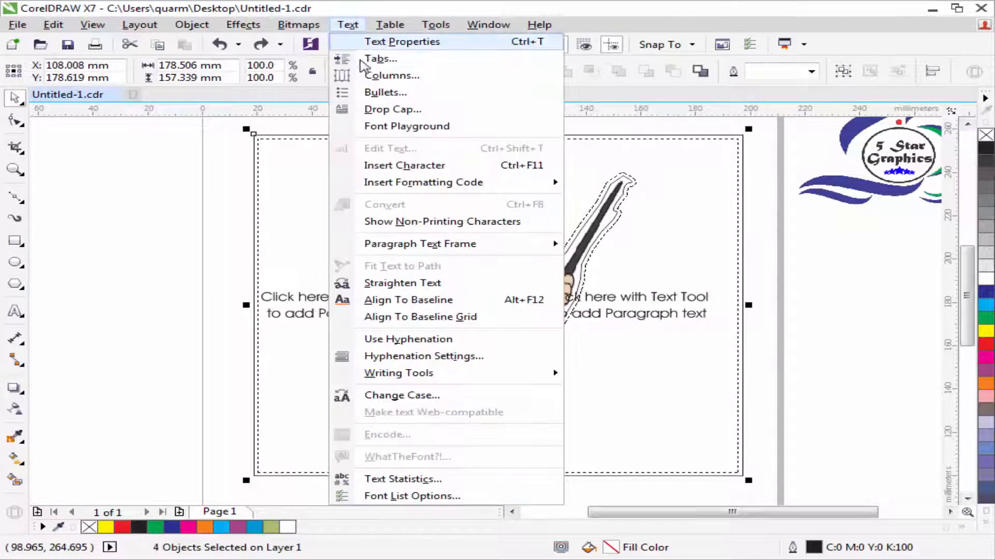
pyautogui.moveTo(494, 250)
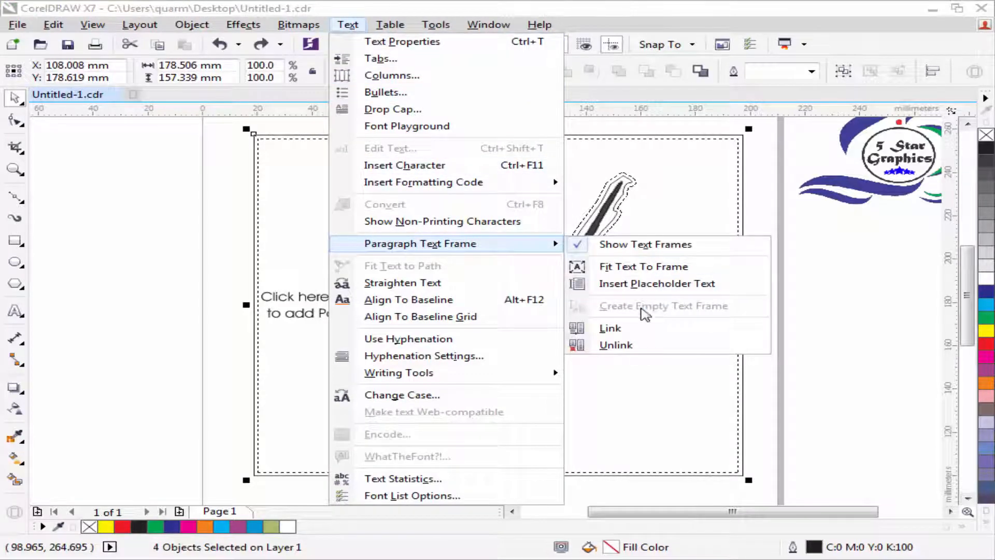
pyautogui.click(610, 328)
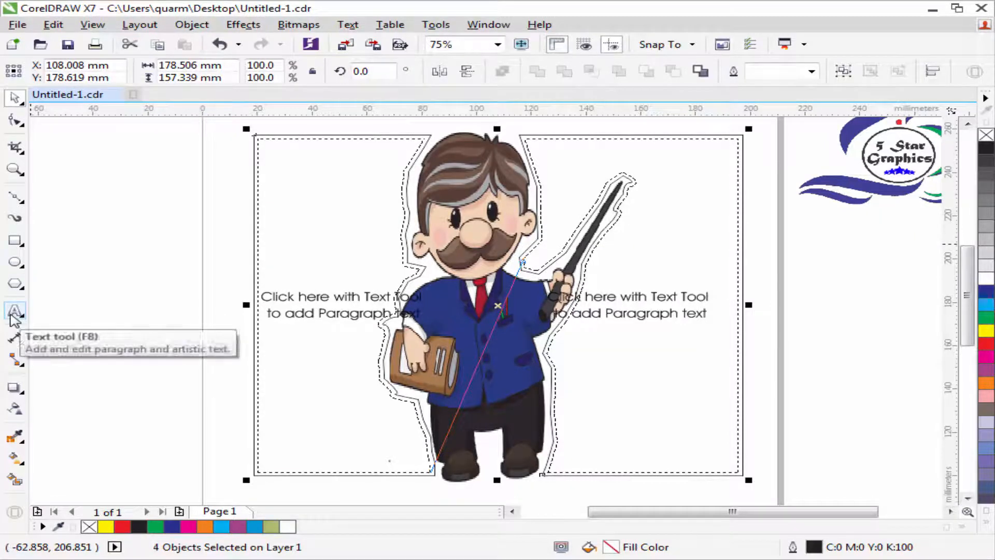
# - Switch to Microsoft Word, open the document "Name two inheritable characters" and copy all of its text
pyautogui.click(933, 9)
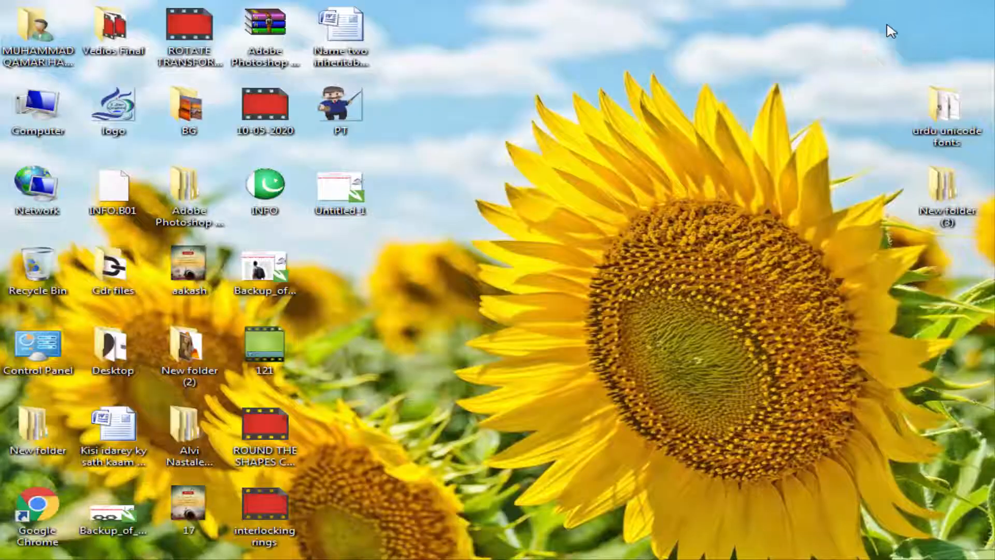
pyautogui.click(339, 56)
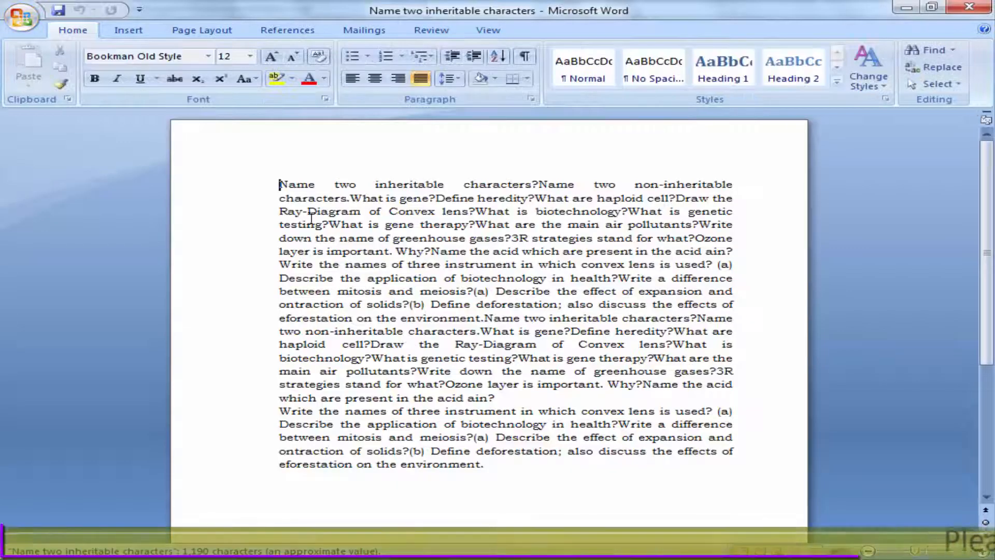
pyautogui.moveTo(279, 185); pyautogui.dragTo(529, 462)
pyautogui.rightClick(418, 370)
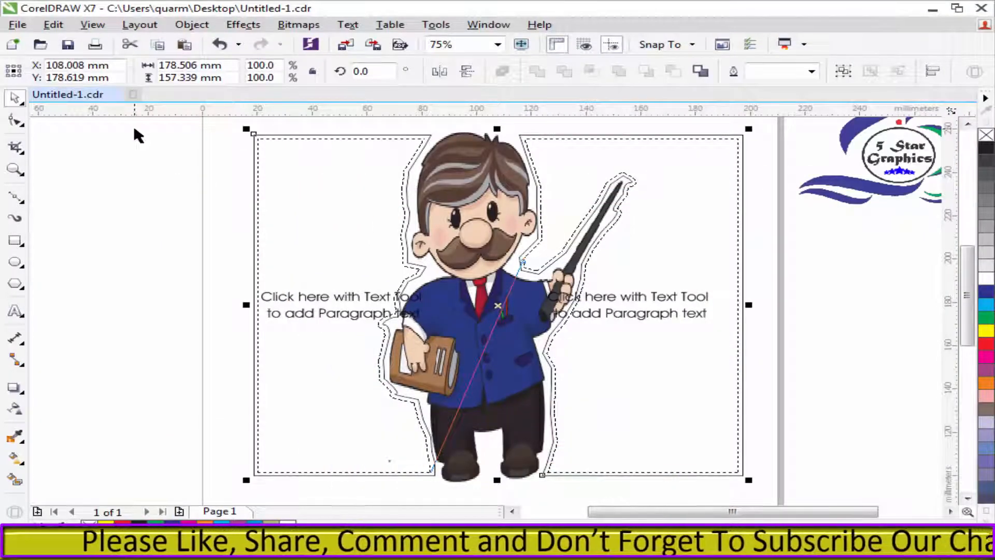
# - Return to CorelDRAW and paste the copied text into the frame beside the man's book, discarding its fonts and formatting
pyautogui.click(22, 315)
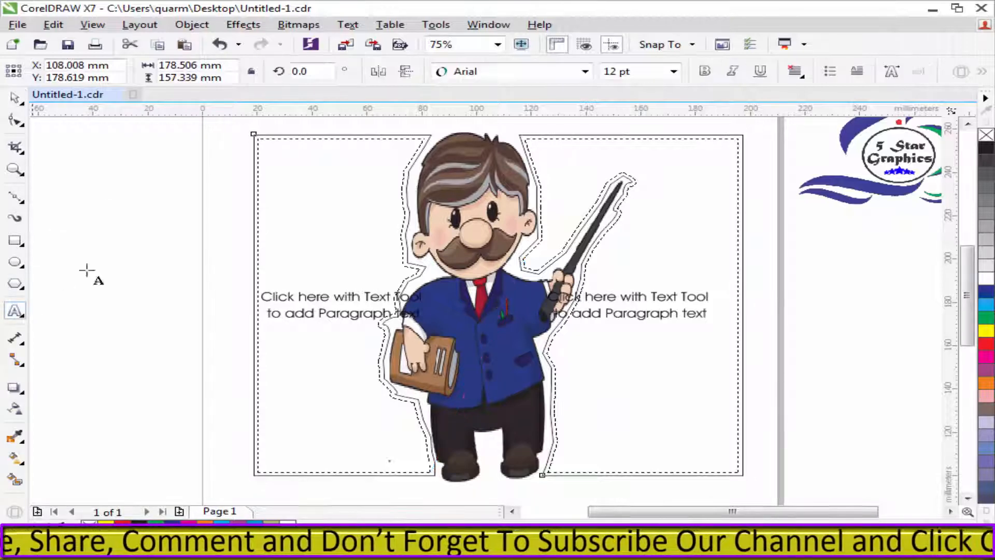
pyautogui.click(264, 149)
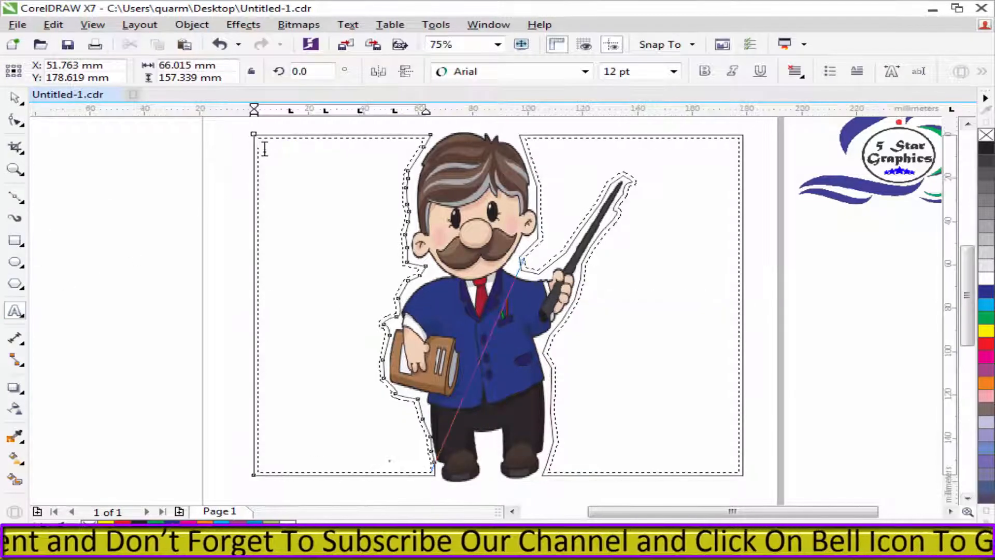
pyautogui.rightClick(264, 148)
pyautogui.click(320, 262)
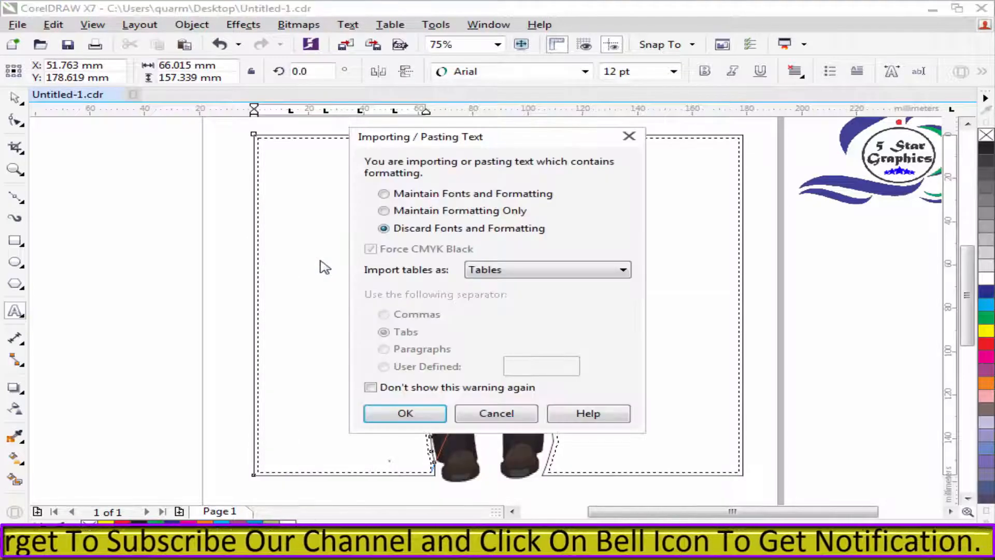
pyautogui.click(405, 413)
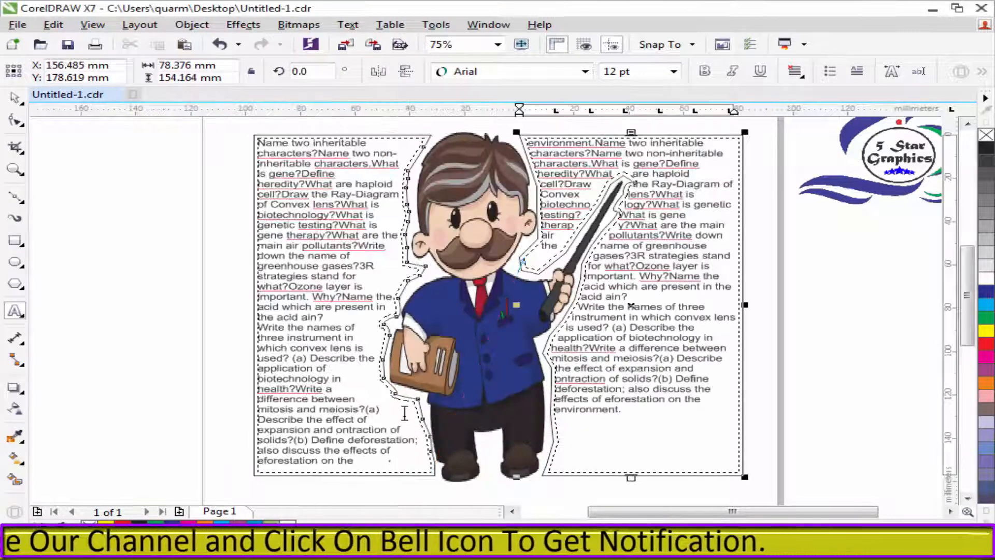
# - Set the outline width of both shapes around the paragraph text to None
pyautogui.click(14, 97)
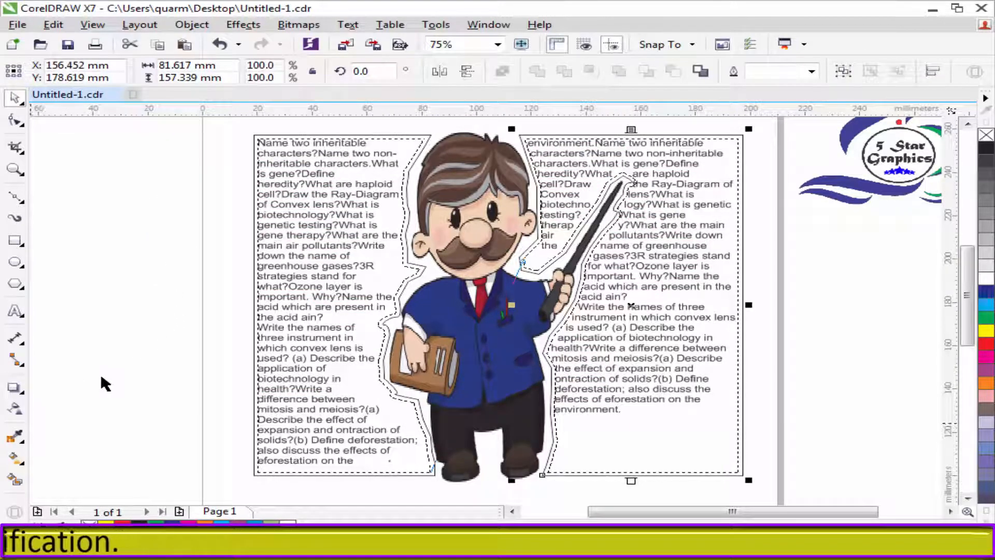
pyautogui.click(278, 140)
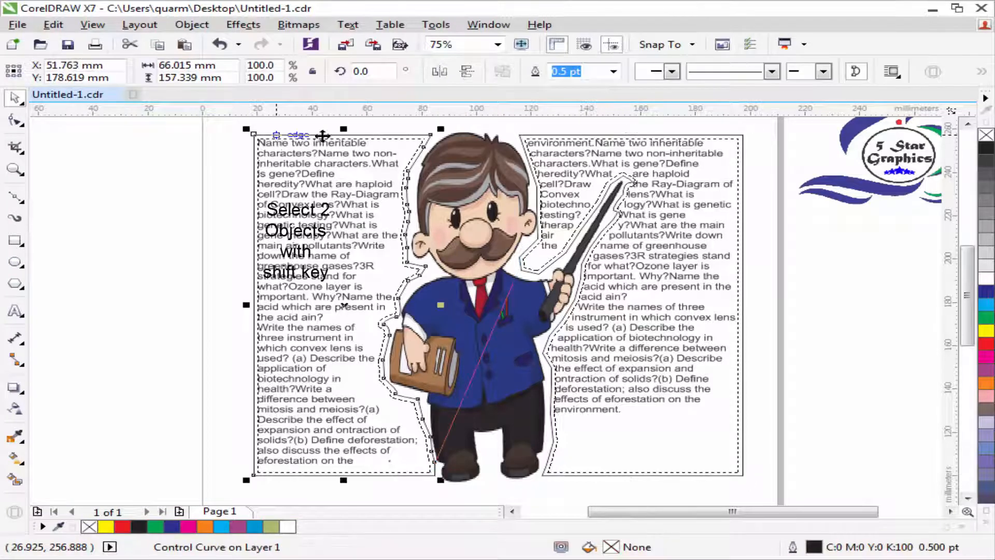
pyautogui.click(574, 139)
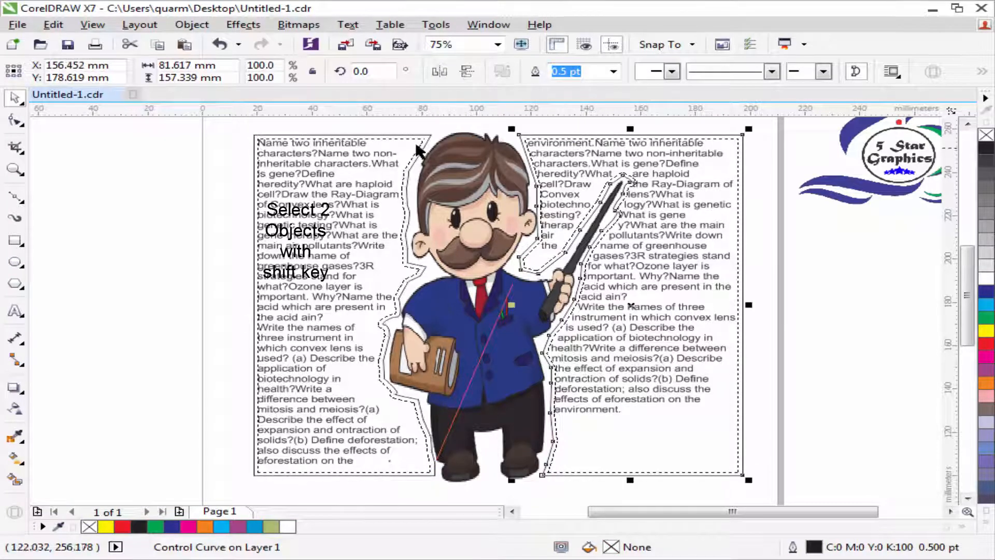
pyautogui.click(375, 135)
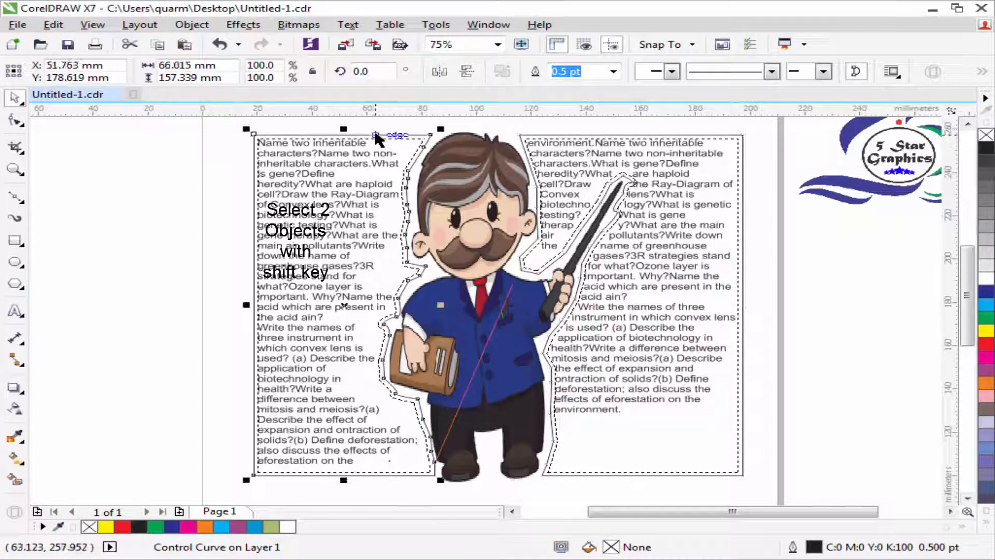
pyautogui.keyDown('shift'); pyautogui.click(530, 138); pyautogui.keyUp('shift')
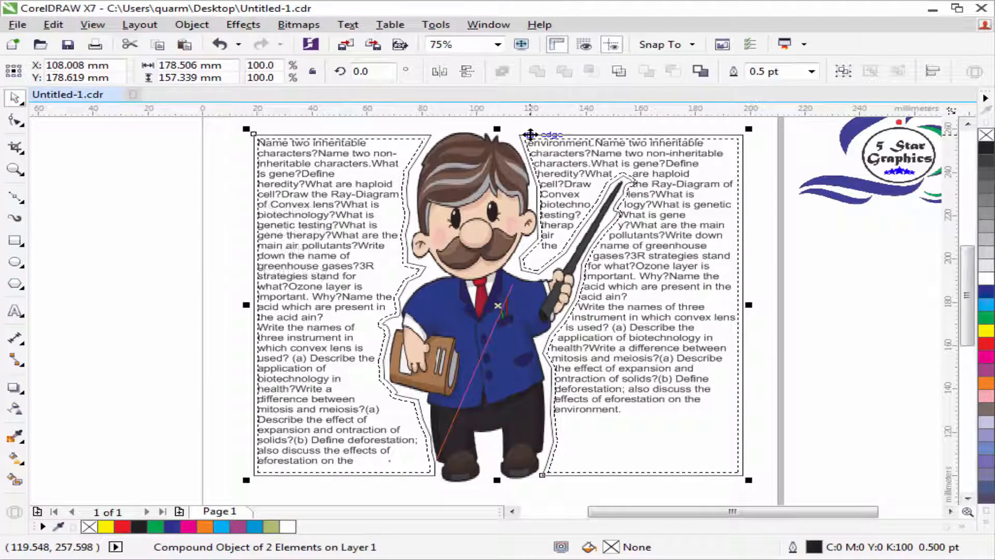
pyautogui.click(809, 72)
pyautogui.click(762, 86)
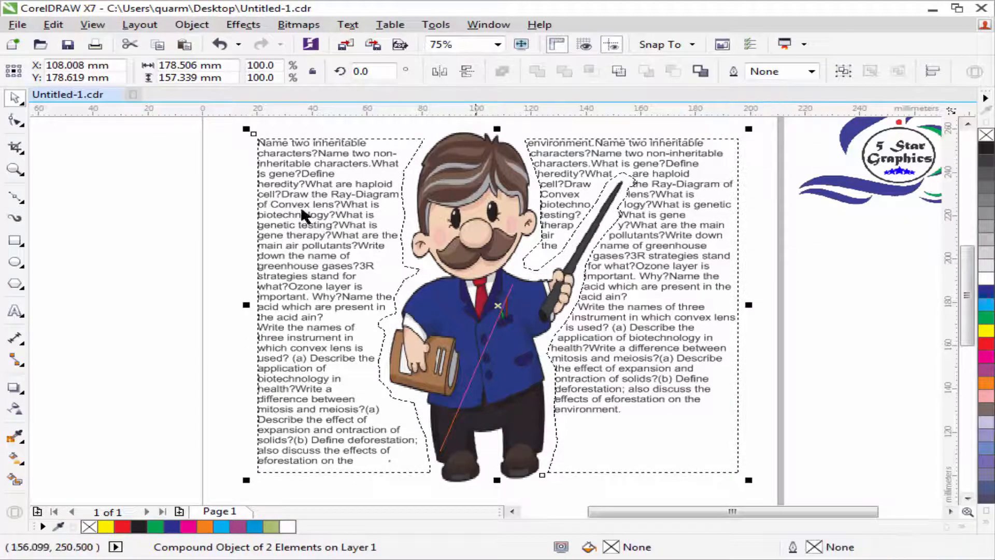
pyautogui.click(172, 237)
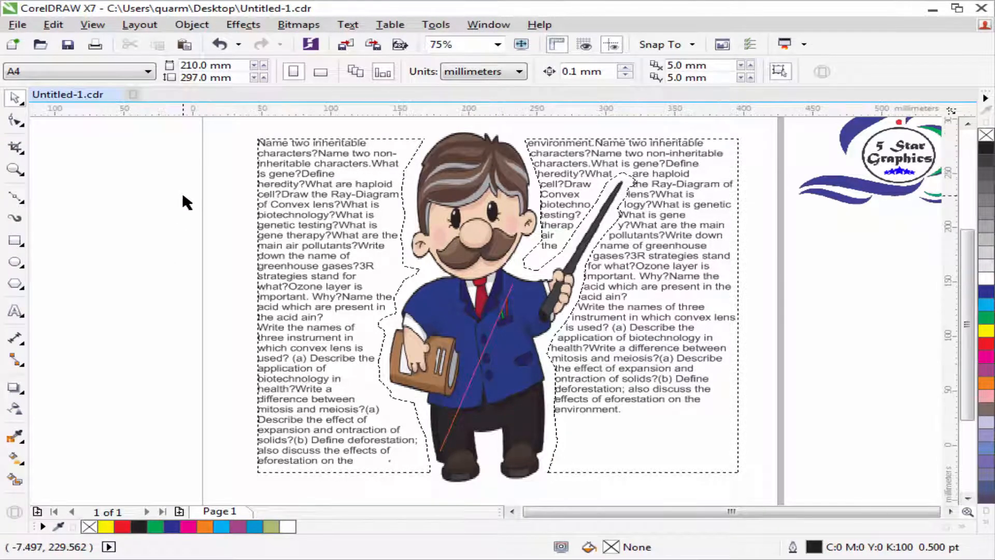
pyautogui.scroll(-2, 182, 191)
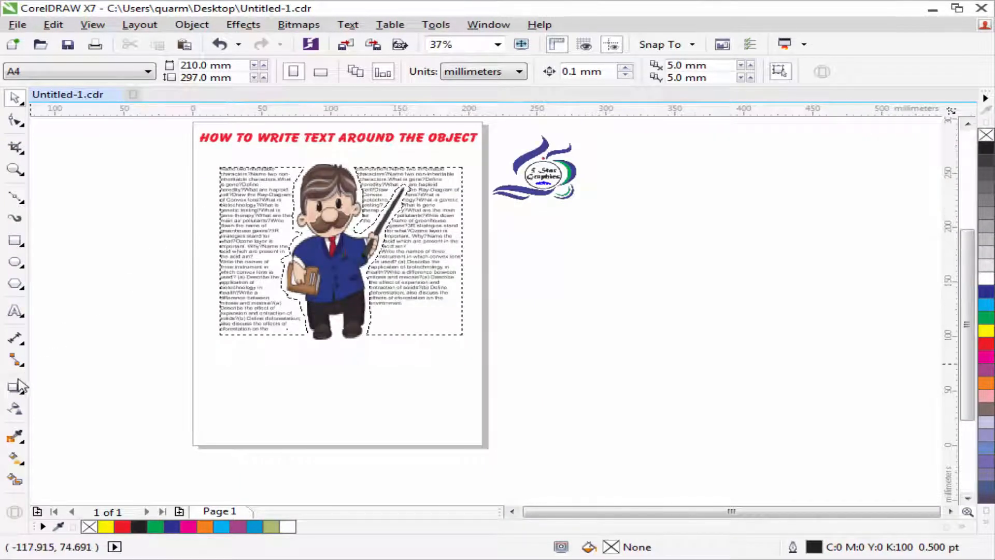
pyautogui.click(248, 335)
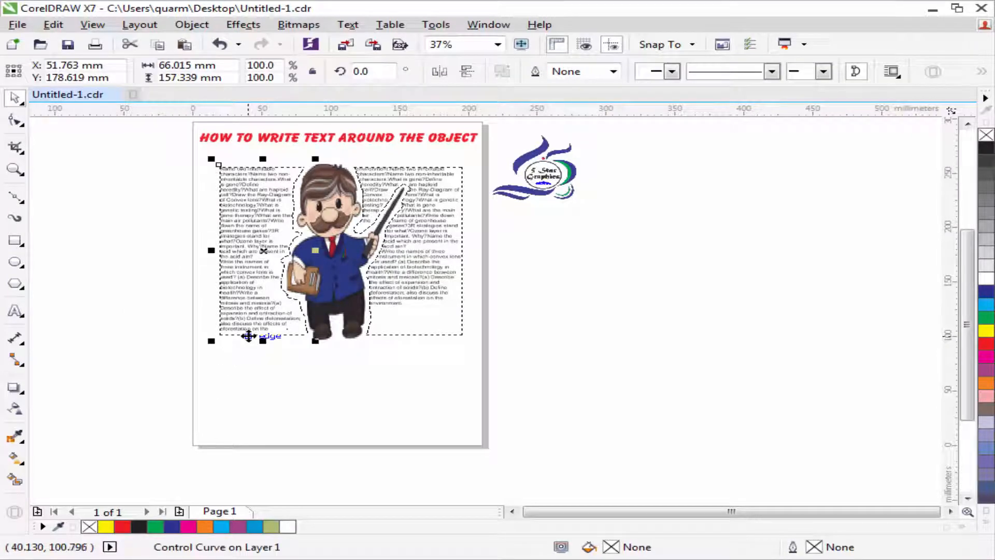
pyautogui.hotkey('ctrl', 'z')
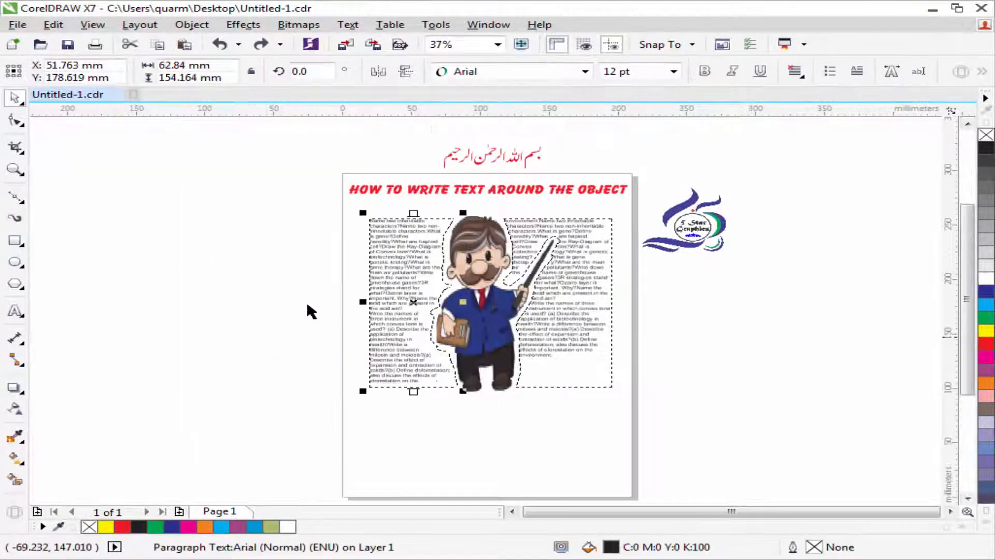
pyautogui.click(271, 265)
pyautogui.scroll(1, 545, 234)
pyautogui.scroll(-1, 524, 247)
# - Convert the paragraph text on both sides of the man to curves
pyautogui.click(559, 267)
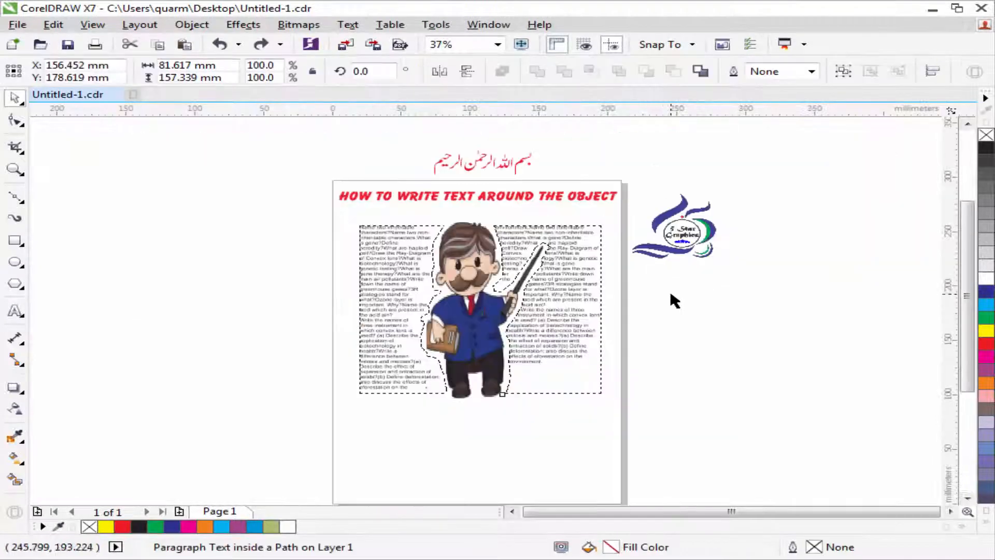
pyautogui.click(672, 299)
pyautogui.click(600, 263)
pyautogui.rightClick(599, 264)
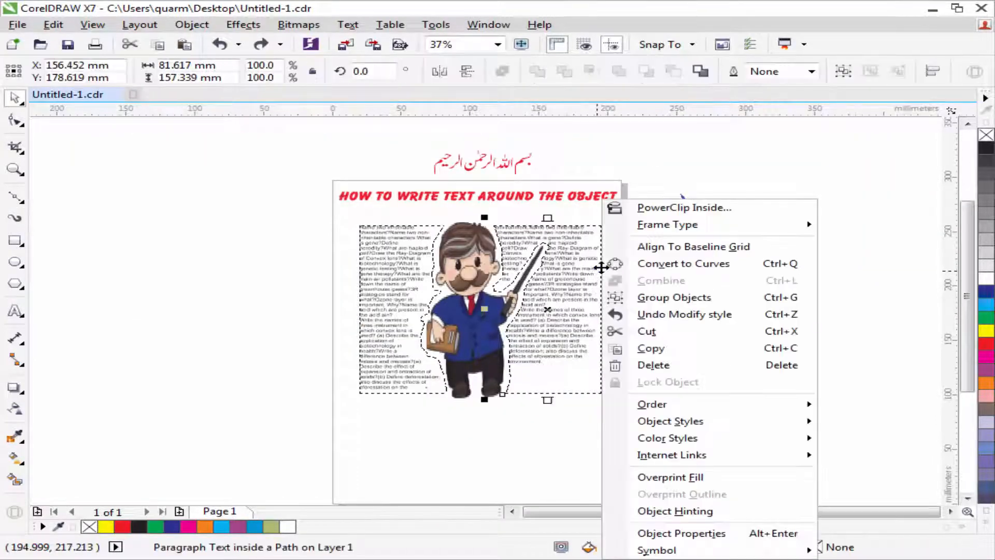
pyautogui.click(646, 264)
pyautogui.click(661, 288)
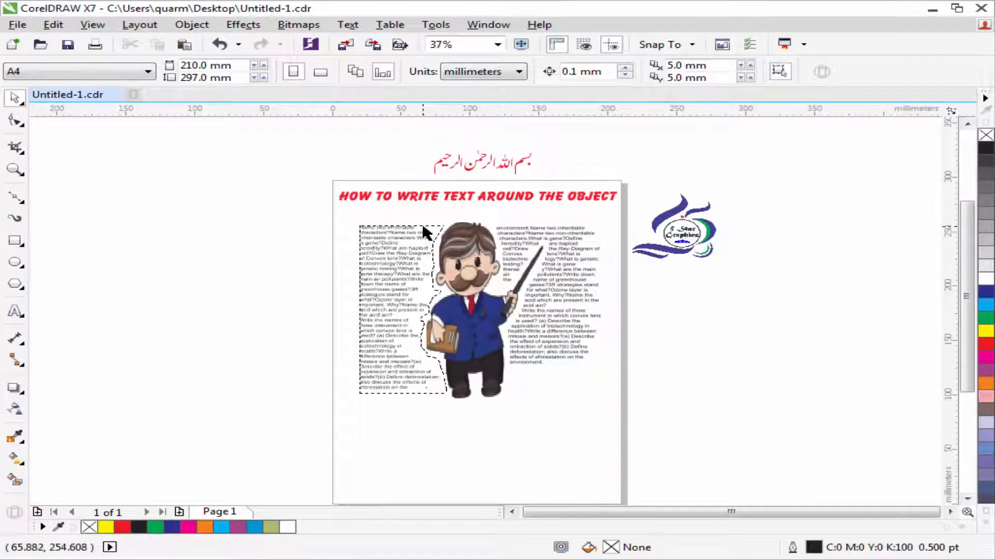
pyautogui.click(422, 223)
pyautogui.rightClick(422, 222)
pyautogui.click(439, 262)
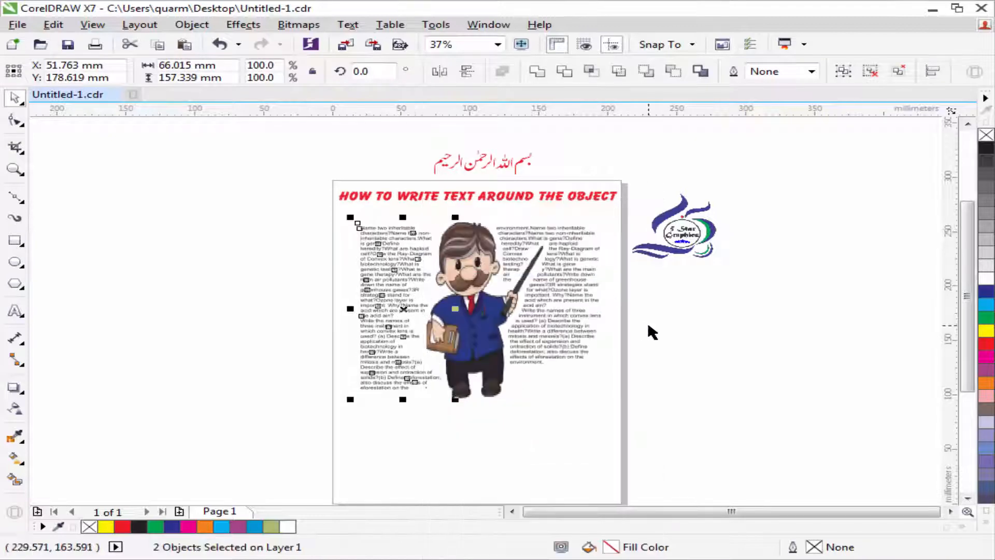
pyautogui.click(647, 322)
# - Inspect the converted text up close around the man and select the block beside his book
pyautogui.scroll(2, 582, 335)
pyautogui.scroll(-2, 581, 337)
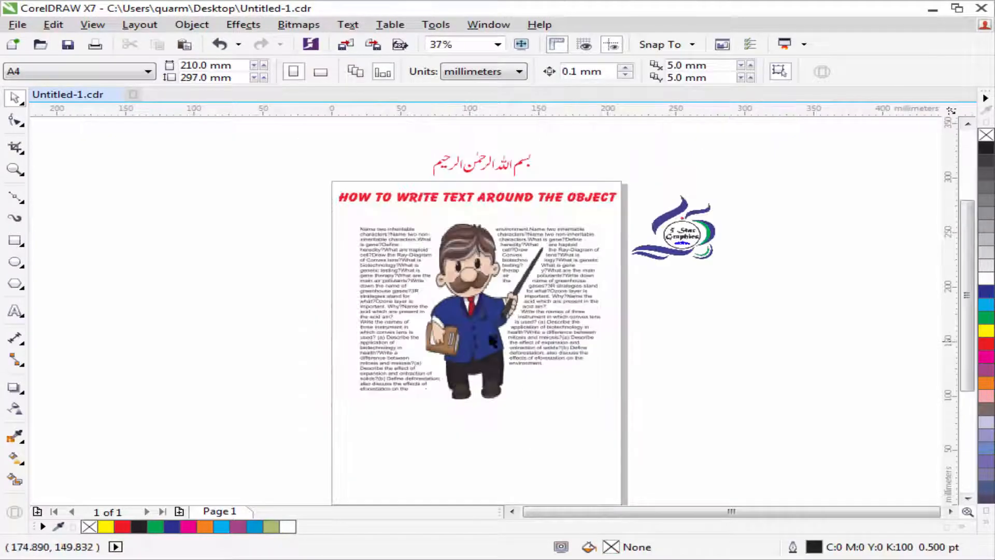
pyautogui.click(14, 169)
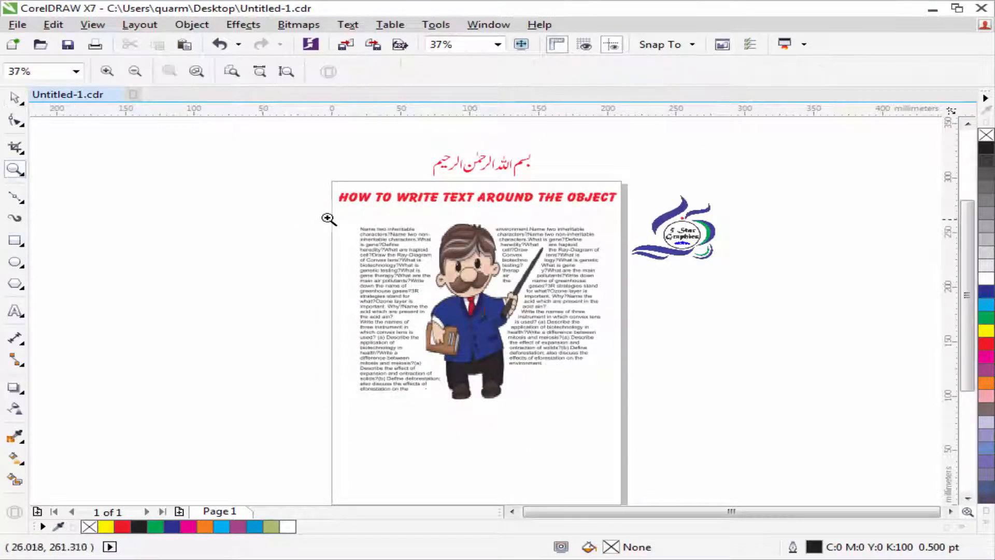
pyautogui.moveTo(326, 217); pyautogui.dragTo(628, 411)
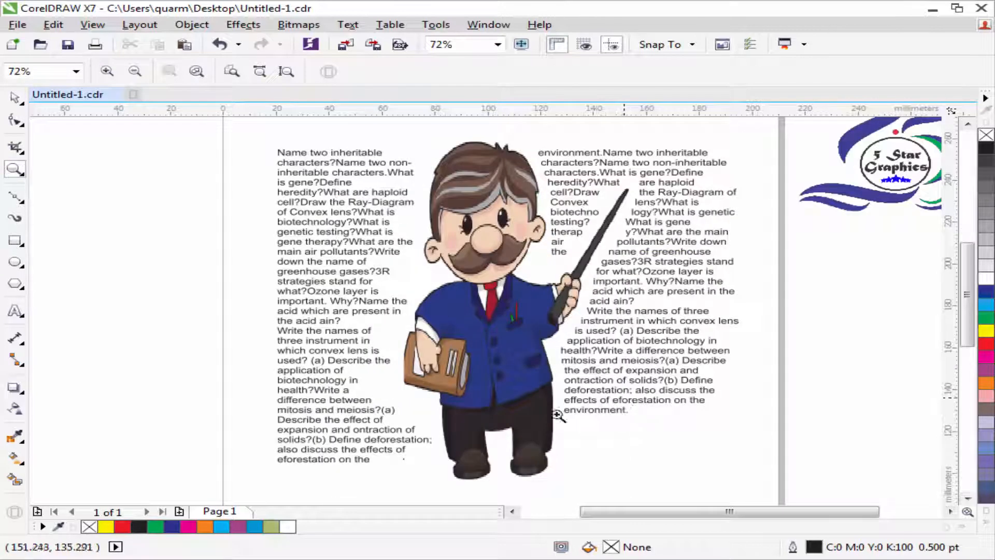
pyautogui.click(14, 98)
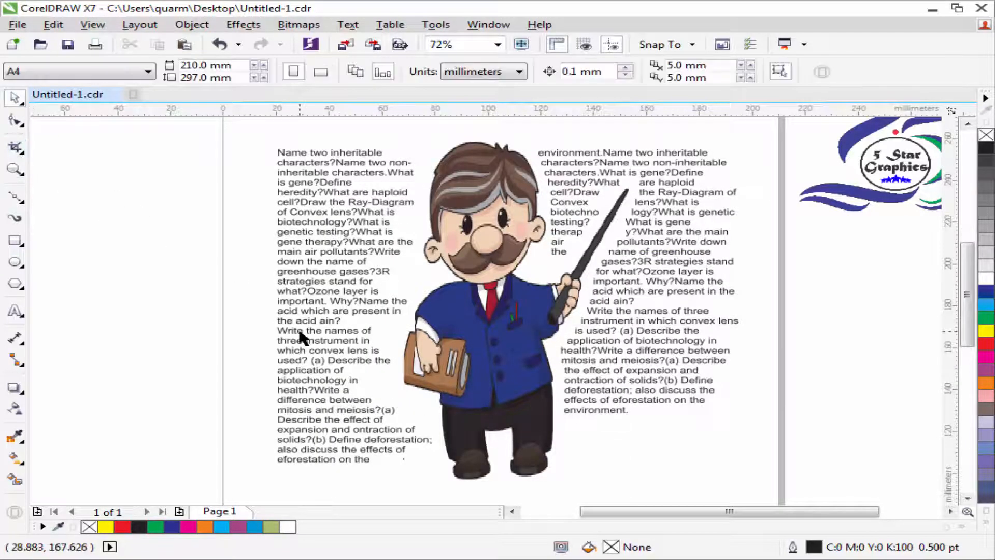
pyautogui.click(303, 336)
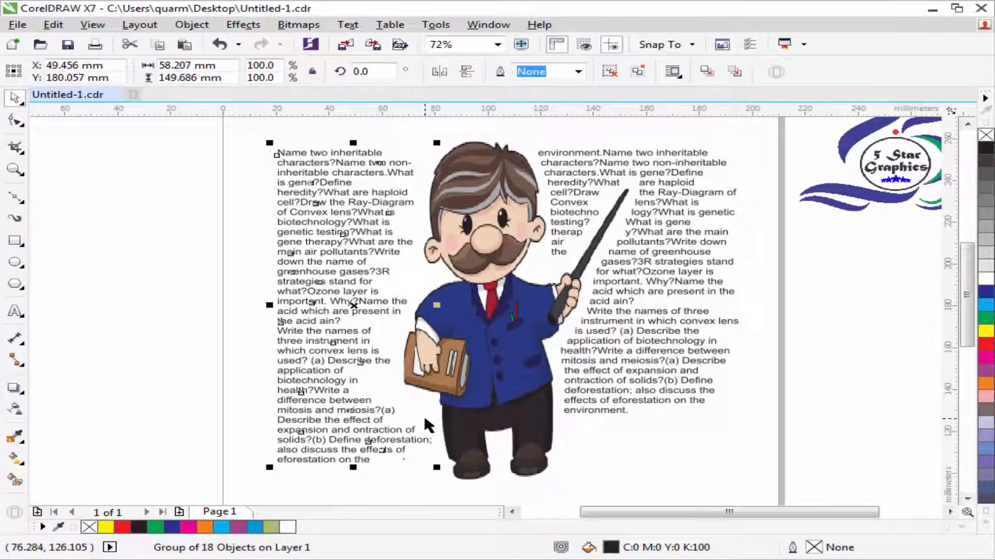
# - Add the red Urdu line "ٹیم فائیو سٹار گرافکس کی طرف سے اگلے سبق تک اللہ حافظ" across the page below the man
pyautogui.scroll(-2, 427, 425)
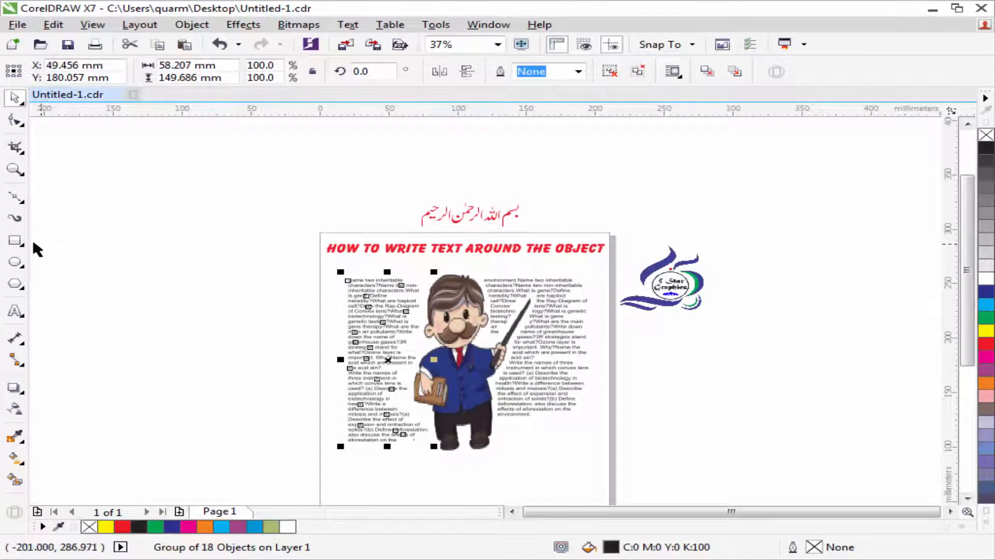
pyautogui.click(967, 498)
pyautogui.click(160, 305)
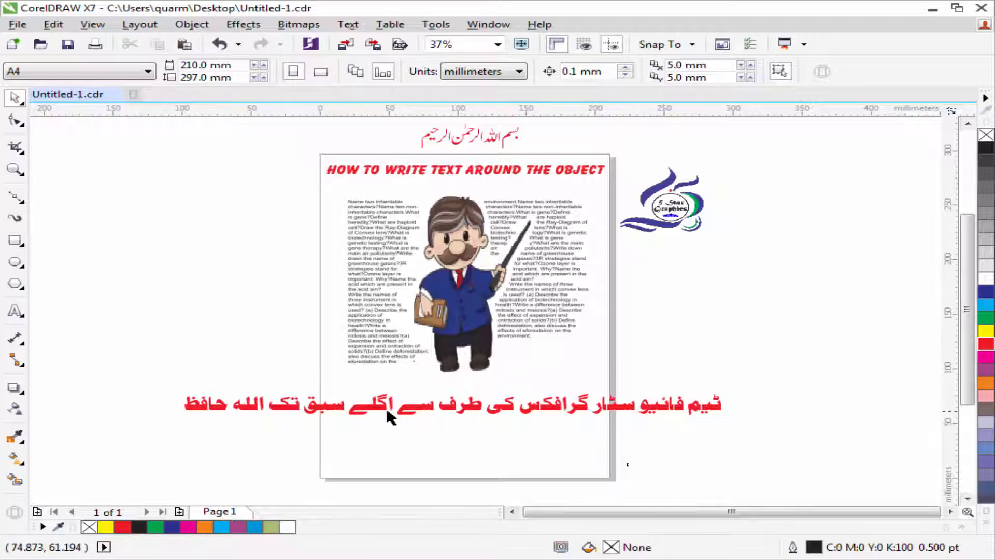
# - Examine the finished page with its title and the text wrapped around the man
pyautogui.click(13, 170)
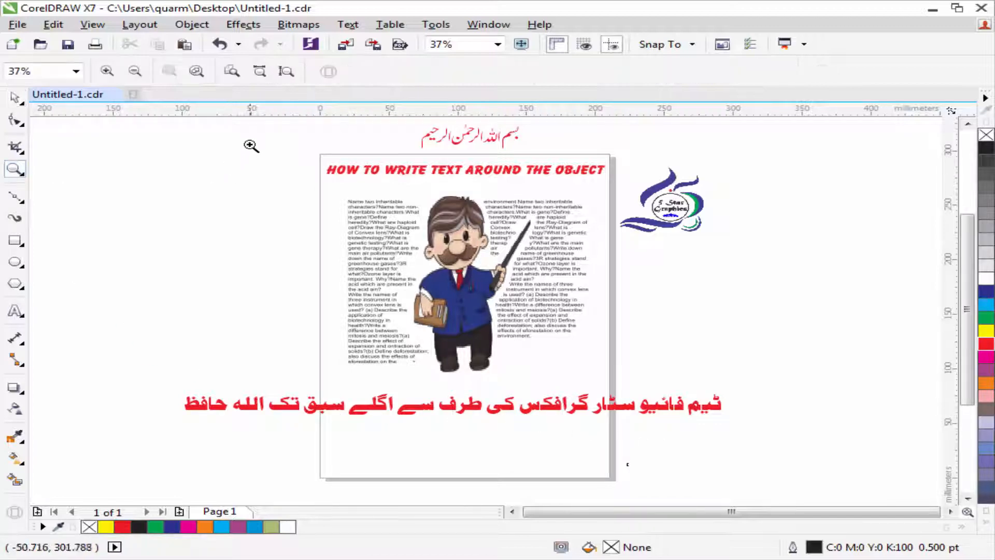
pyautogui.moveTo(309, 147); pyautogui.dragTo(725, 376)
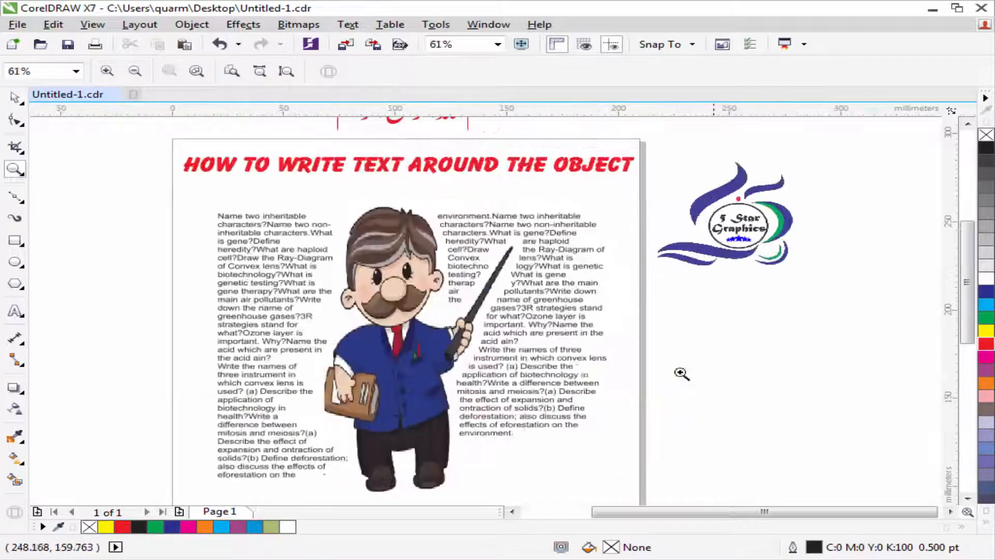
pyautogui.click(14, 97)
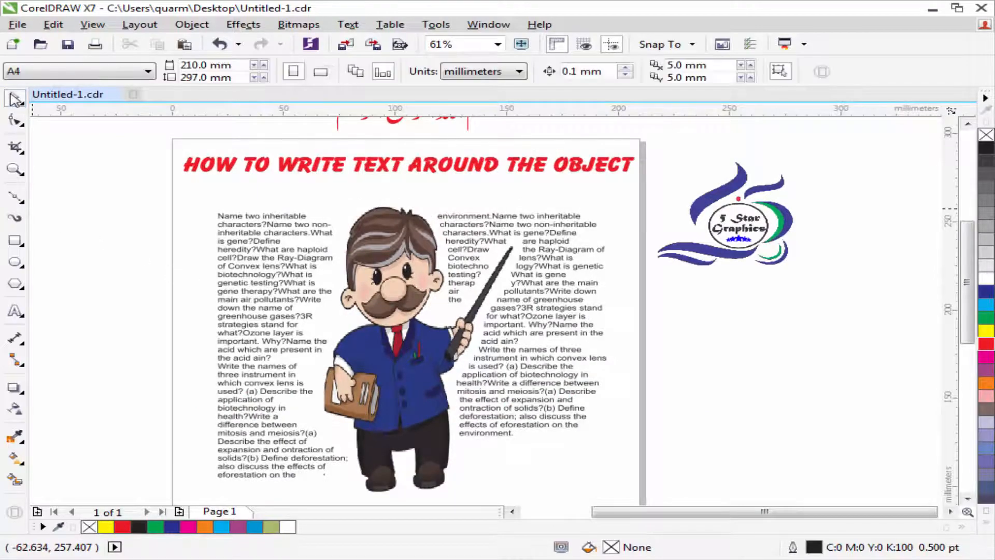